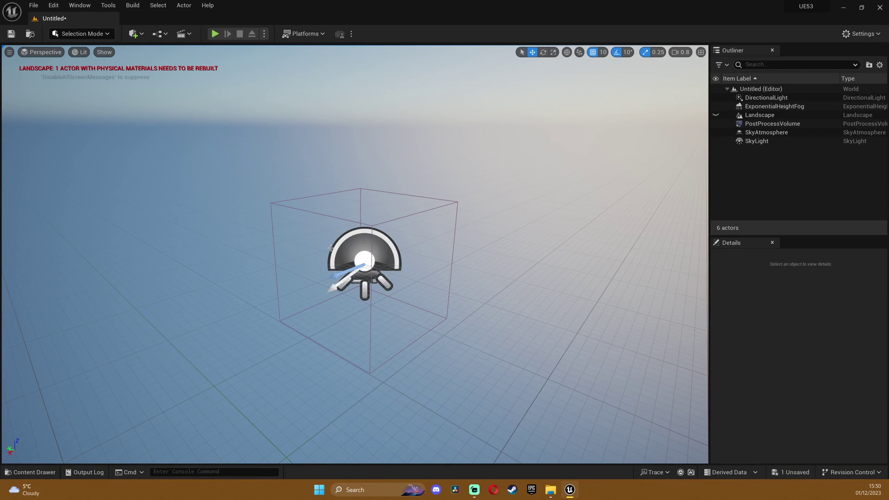
{"action": "scroll", "coordinate": [331, 248], "scroll_direction": "up", "scroll_amount": 5}
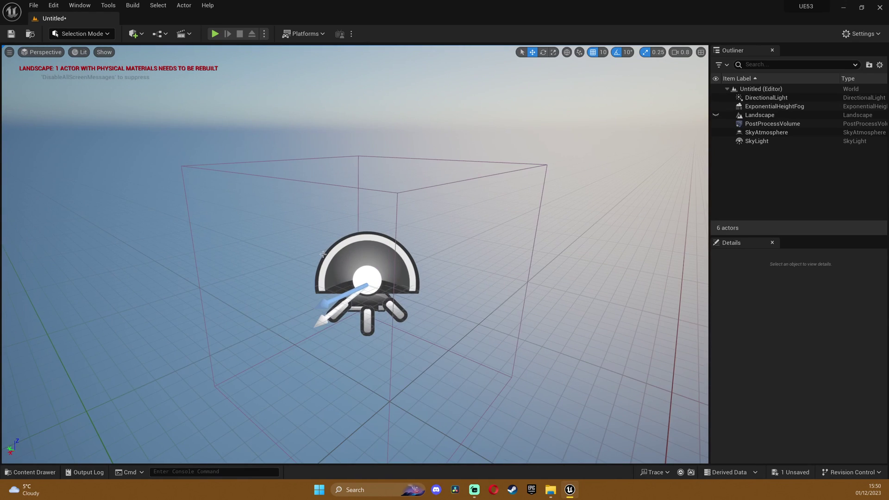
{"action": "left_click_drag", "start_coordinate": [323, 254], "coordinate": [461, 370]}
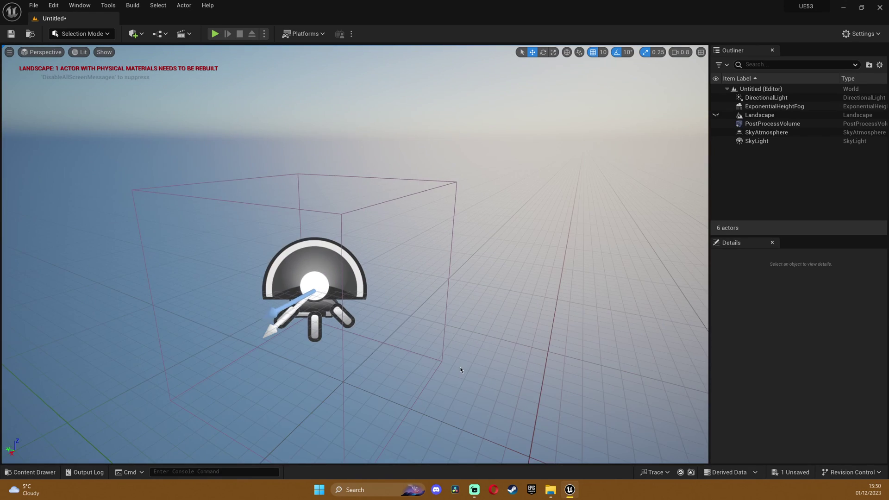
Switch to File Explorer and open DefaultEngine.ini from the Config folder of the UE53 project
{"action": "mouse_move", "coordinate": [545, 488]}
{"action": "left_click", "coordinate": [505, 442]}
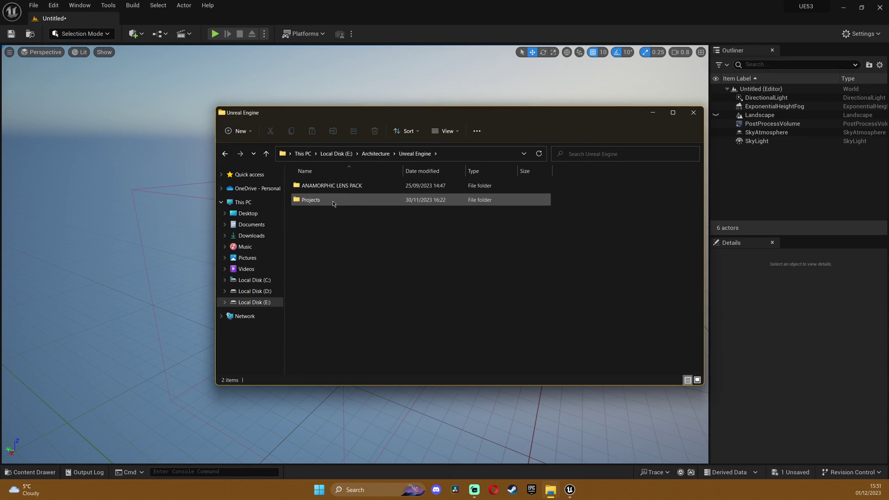
{"action": "double_click", "coordinate": [330, 201]}
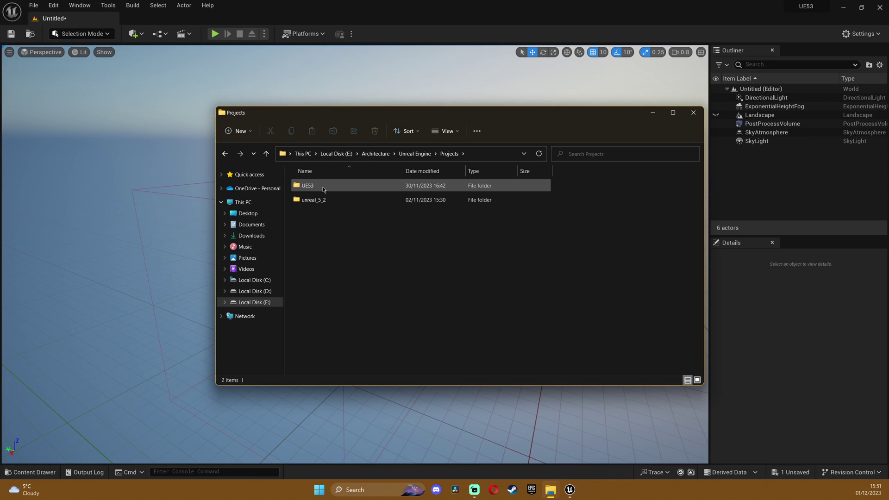
{"action": "double_click", "coordinate": [324, 188]}
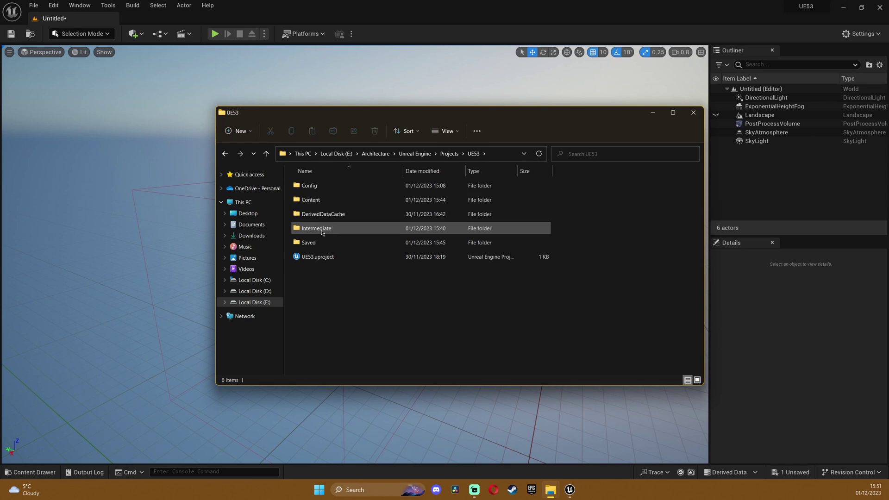
{"action": "double_click", "coordinate": [318, 186]}
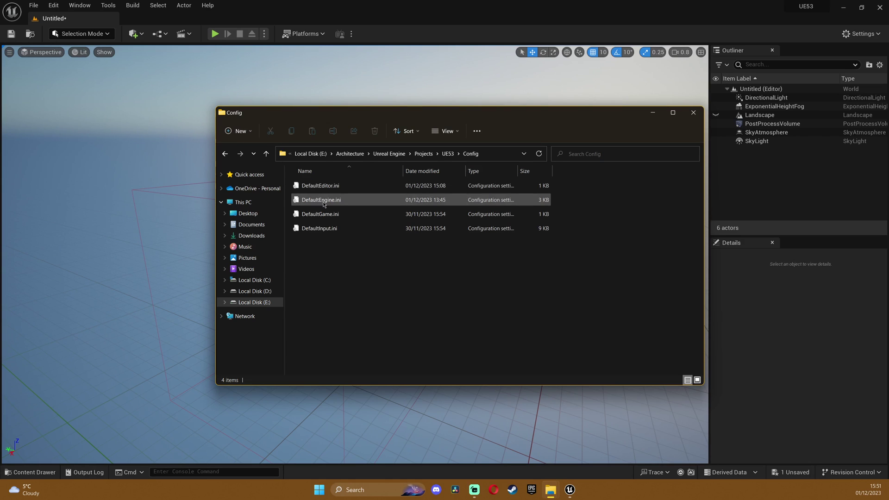
{"action": "double_click", "coordinate": [326, 200]}
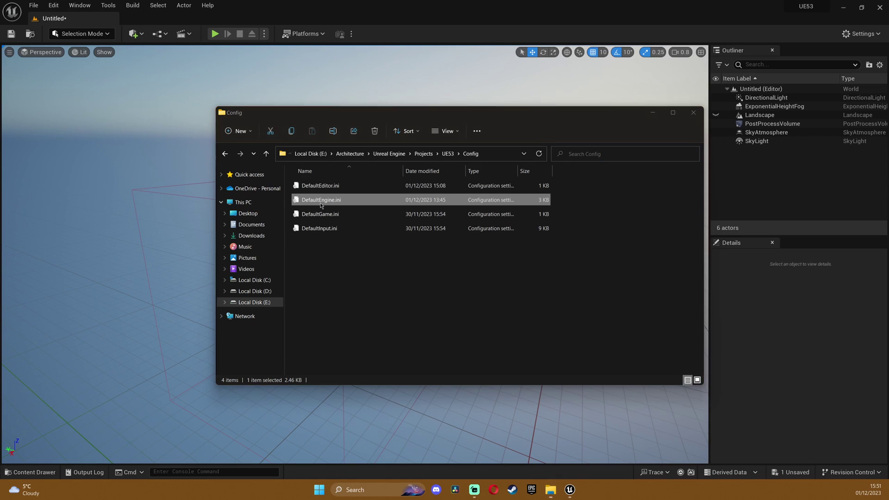
Check the Engine.RendererSettings section for the r.Nanite.AllowTessellation and r.Nanite.Tessellation lines, and close the file and its folder
{"action": "scroll", "coordinate": [262, 221], "scroll_direction": "down", "scroll_amount": 6}
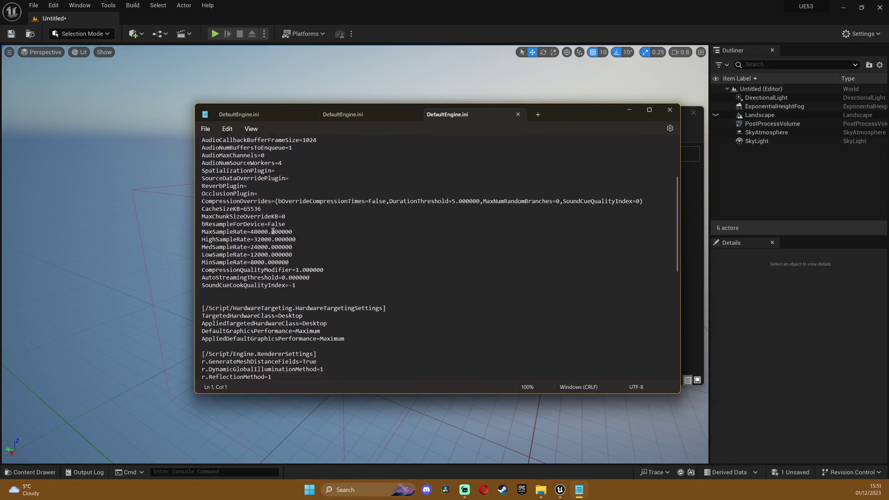
{"action": "scroll", "coordinate": [273, 231], "scroll_direction": "down", "scroll_amount": 6}
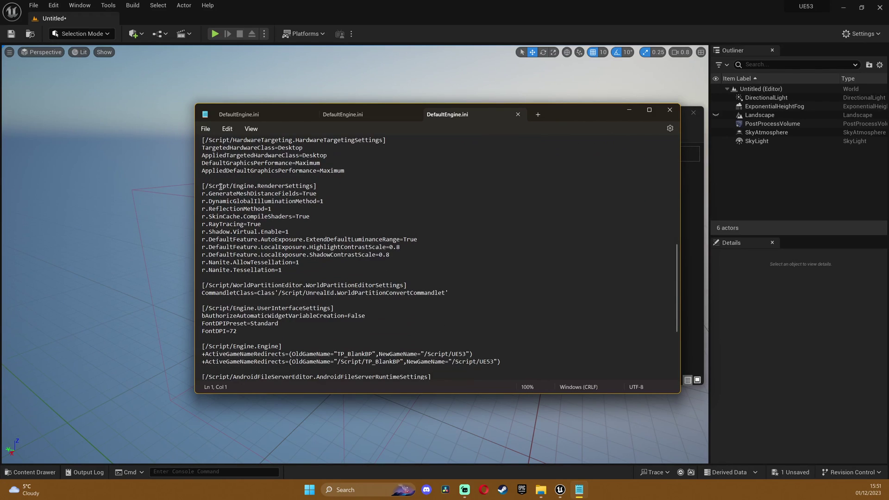
{"action": "left_click_drag", "start_coordinate": [202, 186], "coordinate": [318, 184]}
{"action": "left_click", "coordinate": [321, 186]}
{"action": "left_click_drag", "start_coordinate": [203, 262], "coordinate": [328, 272]}
{"action": "left_click", "coordinate": [416, 260]}
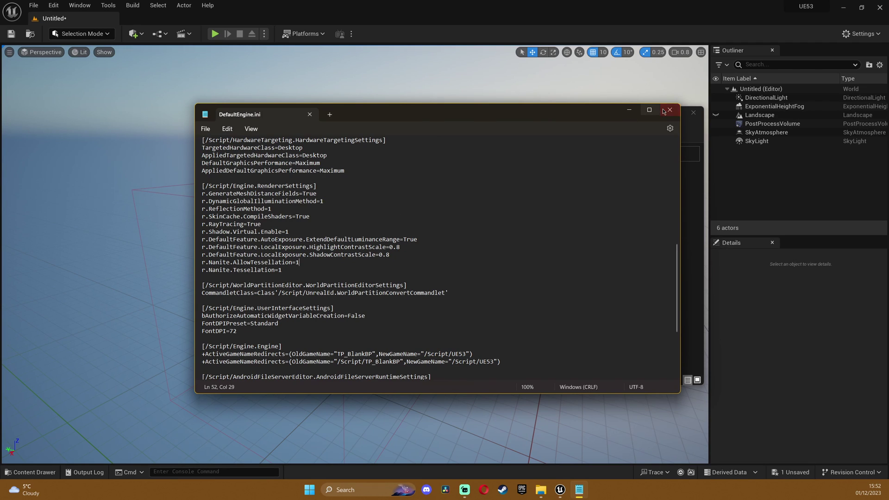
{"action": "left_click", "coordinate": [670, 110]}
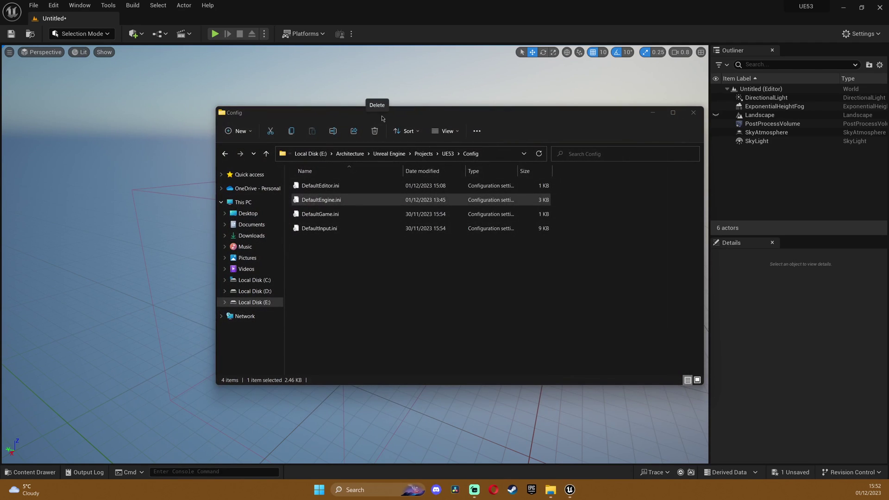
{"action": "left_click", "coordinate": [693, 116]}
Switch to Modeling mode and set up a new rectangle with a width and depth of 200
{"action": "right_click_drag", "start_coordinate": [473, 195], "coordinate": [357, 269]}
{"action": "right_click_drag", "start_coordinate": [509, 199], "coordinate": [561, 201]}
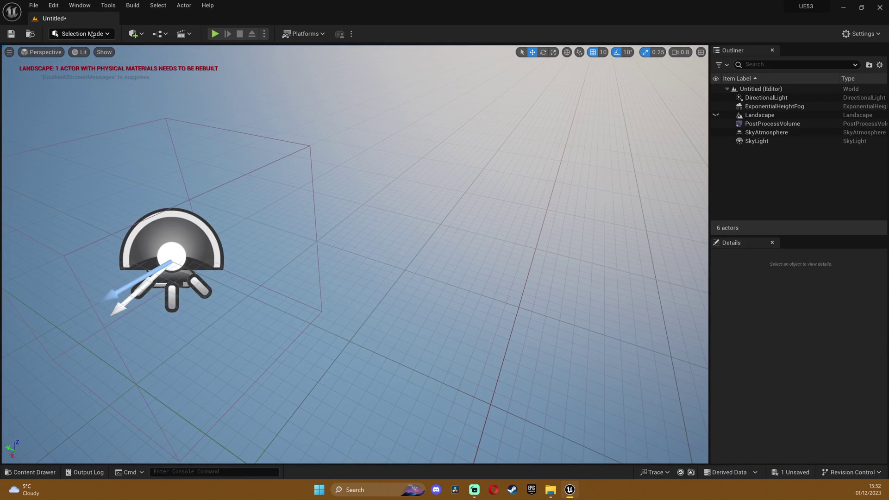
{"action": "left_click", "coordinate": [81, 33]}
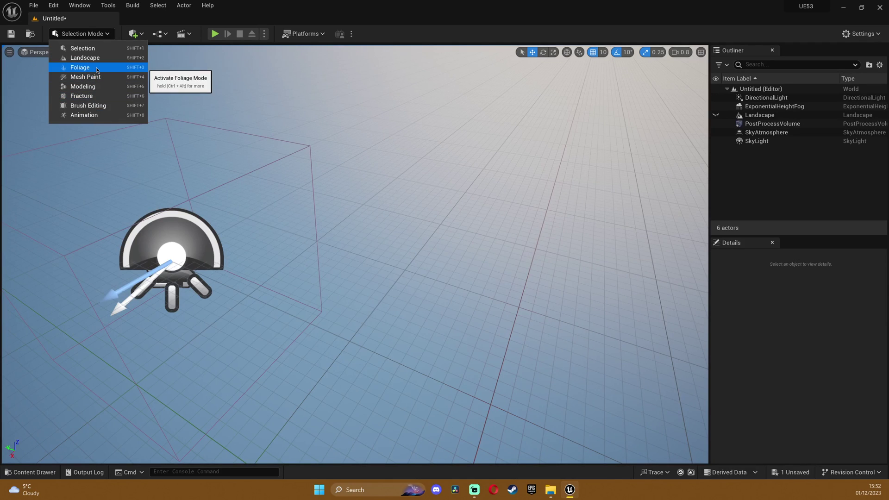
{"action": "left_click", "coordinate": [88, 86]}
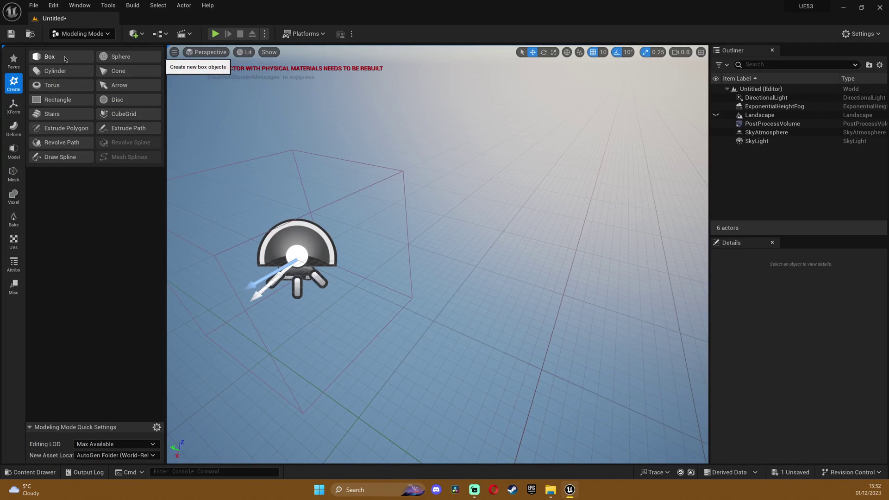
{"action": "left_click", "coordinate": [59, 104]}
{"action": "left_click", "coordinate": [111, 113]}
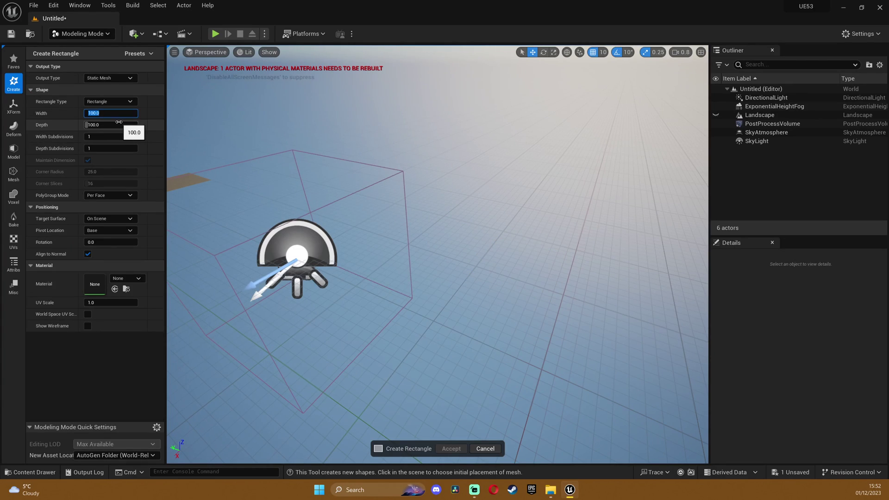
{"action": "type", "text": "200"}
{"action": "left_click", "coordinate": [113, 123]}
{"action": "type", "text": "200"}
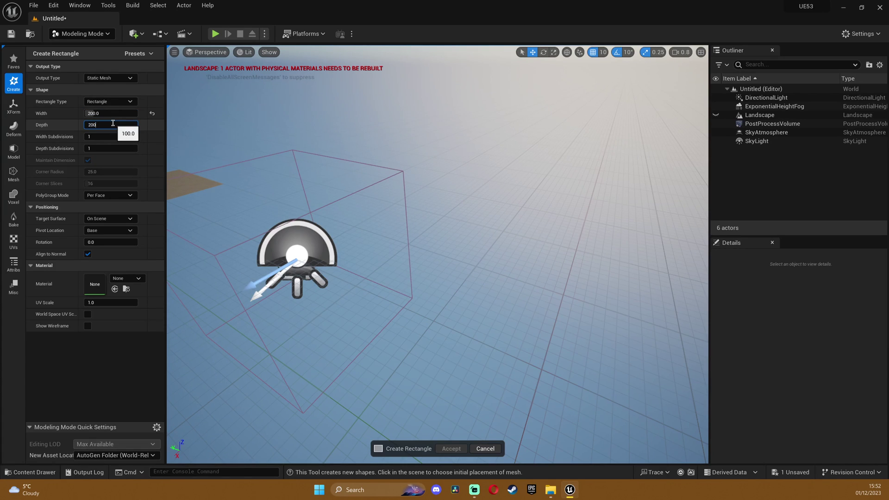
{"action": "key", "text": "Return"}
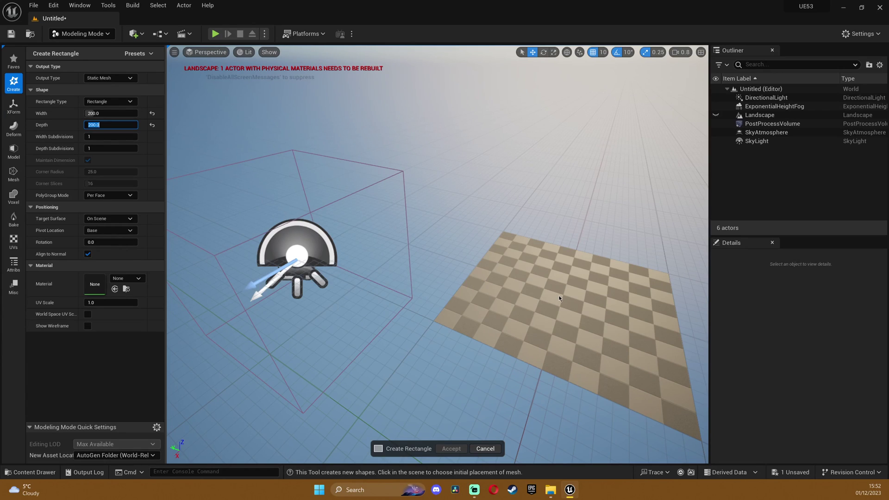
Place the rectangle on the grid beside the sky light, accept it and return to Selection mode
{"action": "key", "text": "Return"}
{"action": "left_click", "coordinate": [560, 299]}
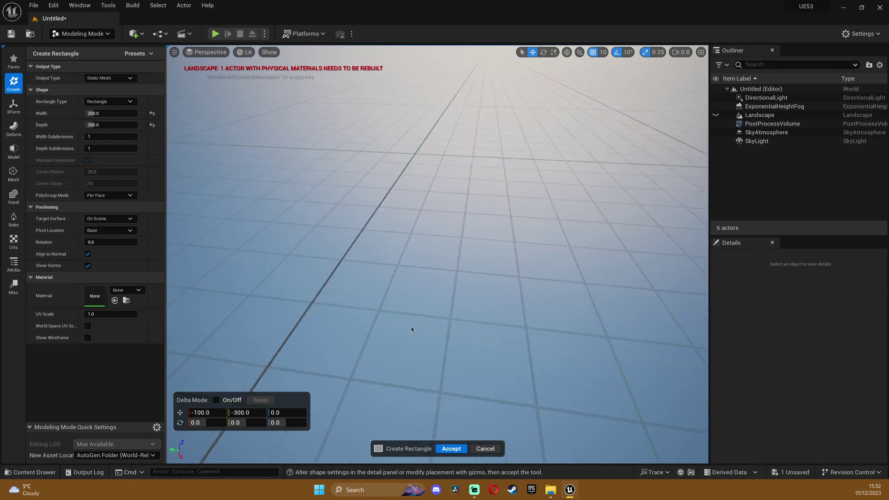
{"action": "left_click", "coordinate": [452, 450]}
{"action": "left_click", "coordinate": [78, 34]}
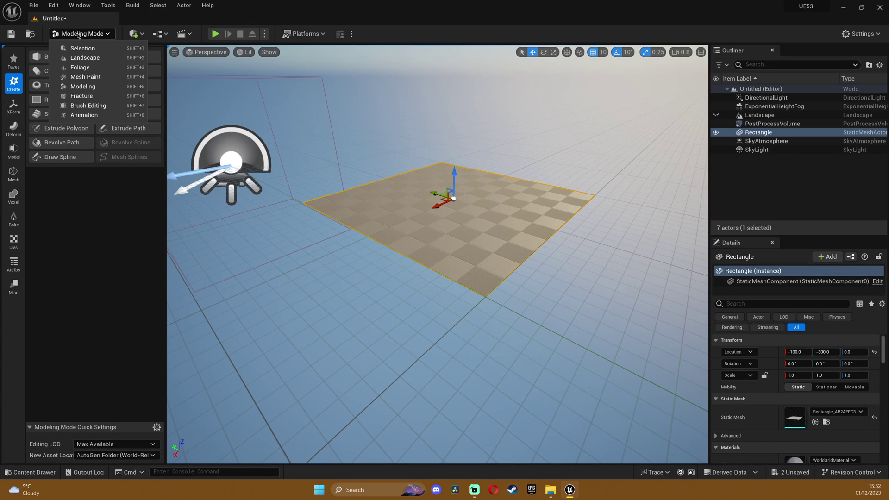
{"action": "left_click", "coordinate": [81, 48]}
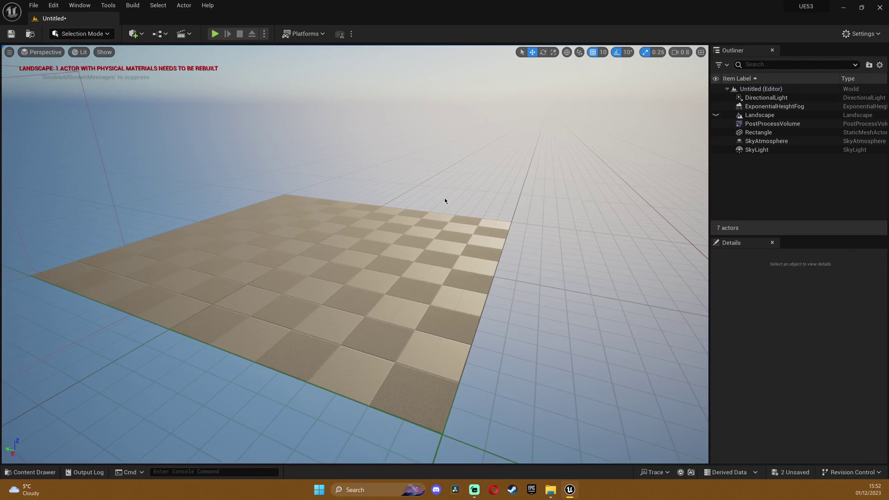
Select the rectangle in the level and open its static mesh in the mesh editor
{"action": "right_click_drag", "start_coordinate": [445, 201], "coordinate": [424, 206]}
{"action": "key", "text": "w"}
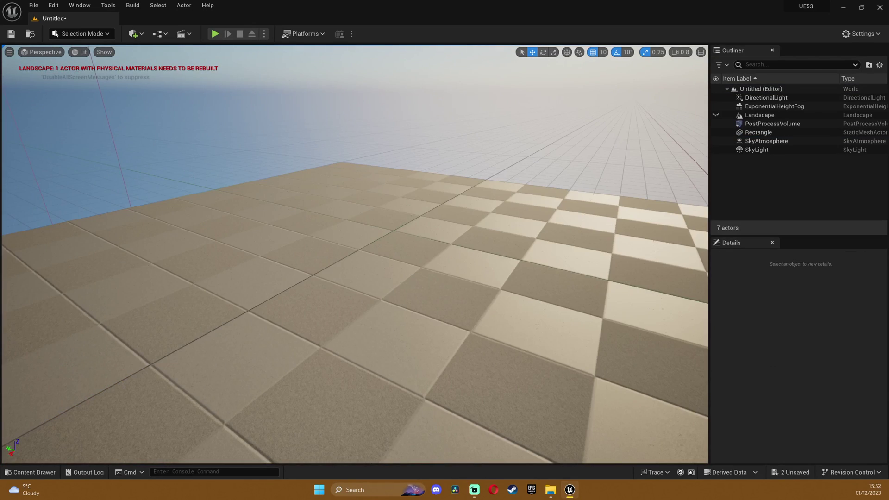
{"action": "right_click_drag", "start_coordinate": [443, 202], "coordinate": [438, 250]}
{"action": "key", "text": "s"}
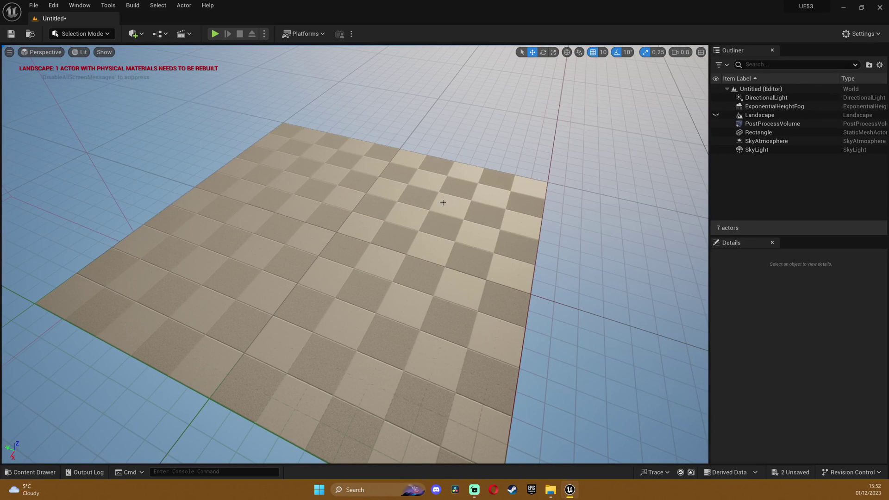
{"action": "left_click", "coordinate": [443, 202]}
{"action": "left_click_drag", "start_coordinate": [788, 235], "coordinate": [787, 203]}
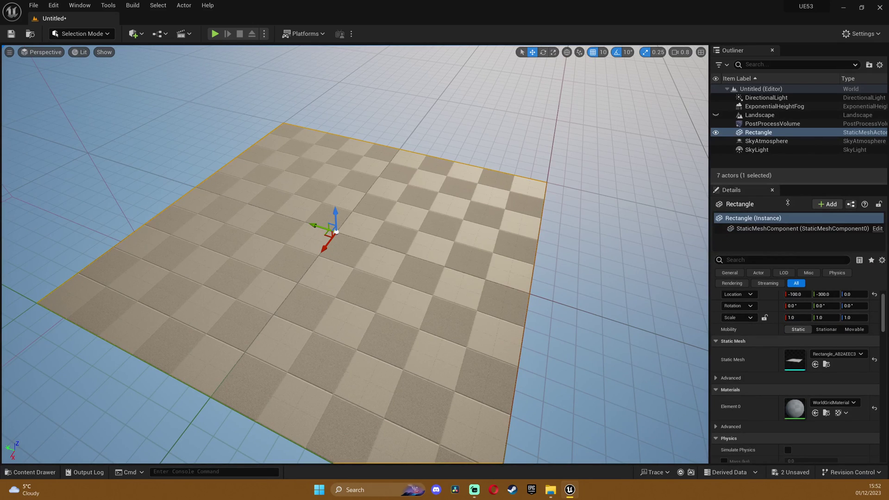
{"action": "left_click", "coordinate": [598, 344]}
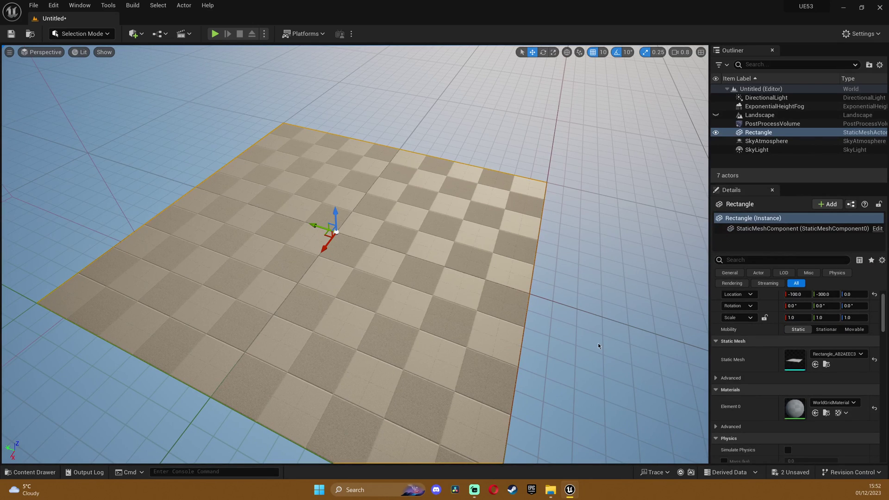
{"action": "double_click", "coordinate": [799, 369]}
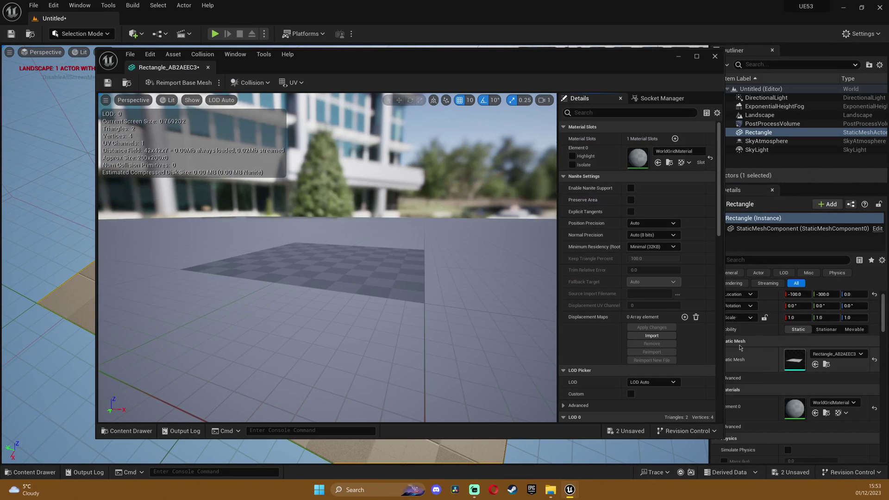
Enable Nanite support and Preserve Area for the rectangle mesh and save the asset
{"action": "left_click", "coordinate": [630, 189]}
{"action": "left_click", "coordinate": [631, 200]}
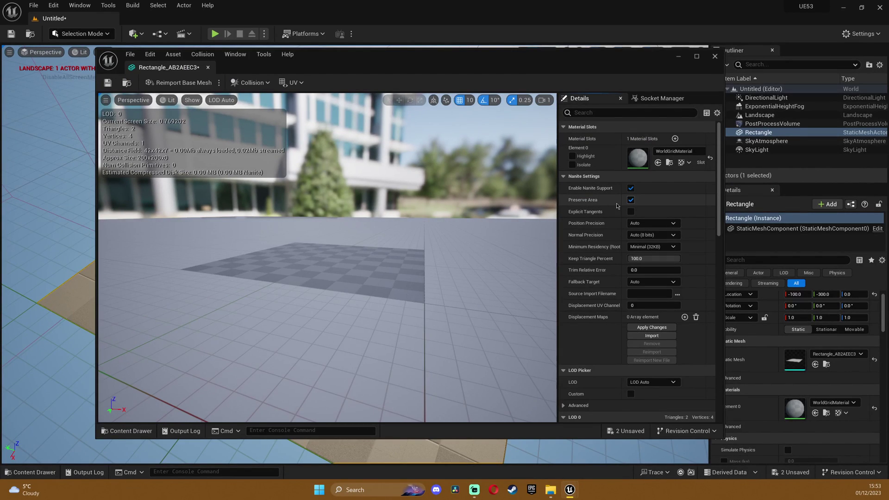
{"action": "key", "text": "ctrl+s"}
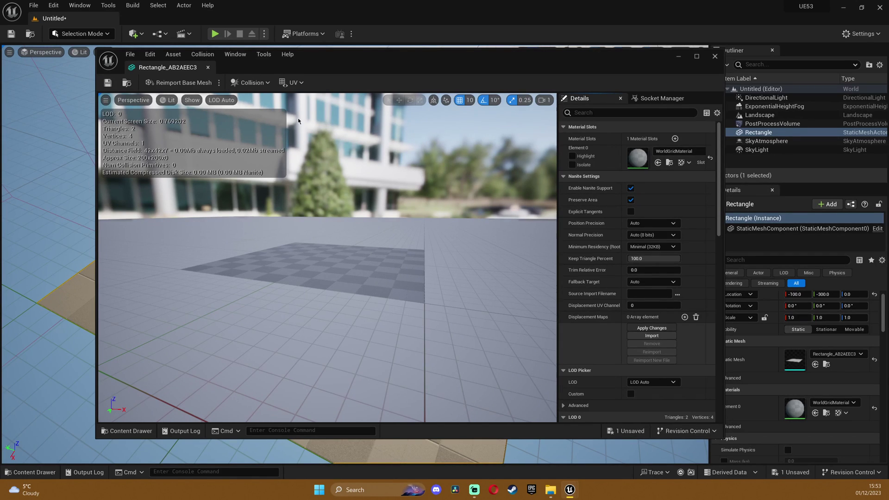
{"action": "left_click", "coordinate": [107, 85]}
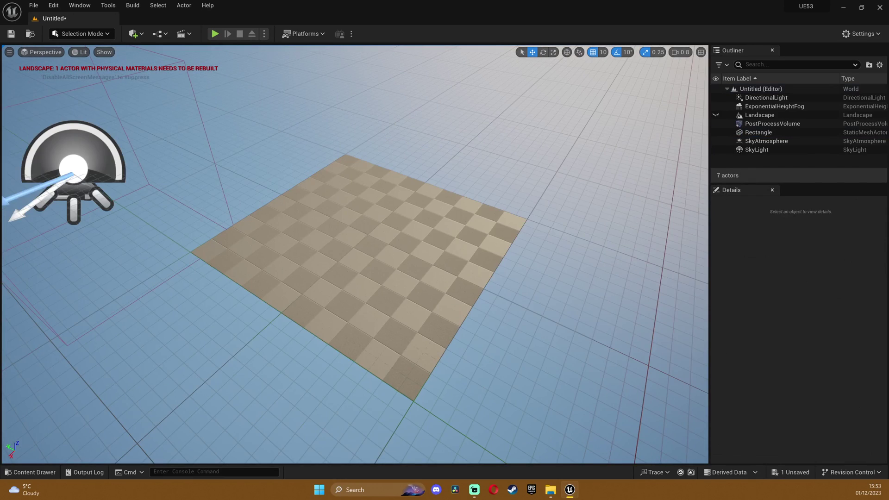
Create a material named Ground in the Content folder and open it in the material editor
{"action": "right_click_drag", "start_coordinate": [356, 255], "coordinate": [384, 250]}
{"action": "key", "text": "ctrl+space"}
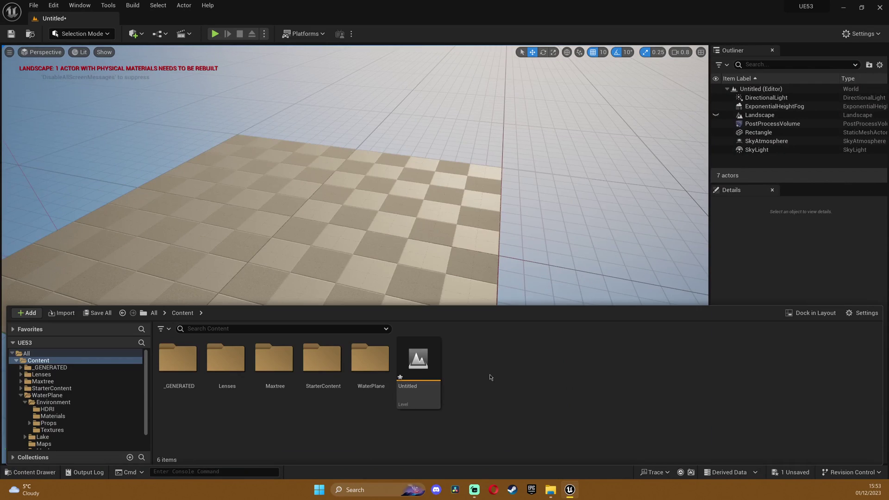
{"action": "right_click", "coordinate": [505, 376]}
{"action": "left_click", "coordinate": [558, 174]}
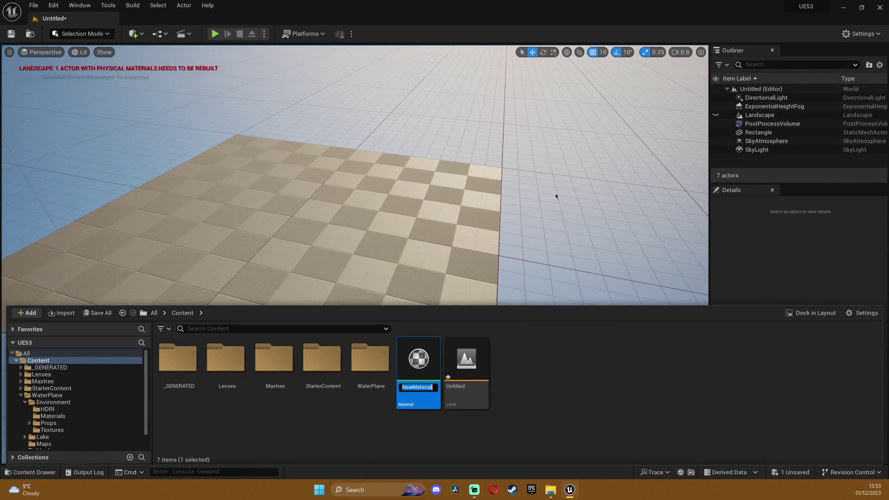
{"action": "type", "text": "Ground"}
{"action": "key", "text": "Return"}
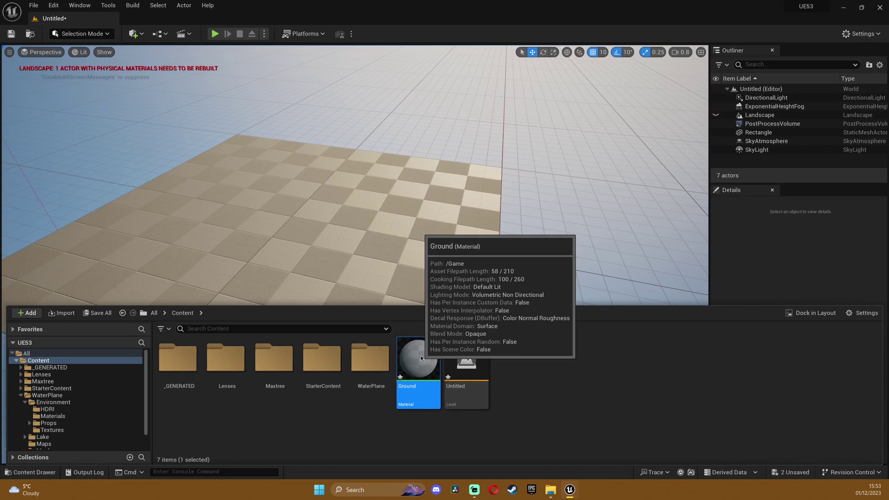
{"action": "double_click", "coordinate": [419, 360]}
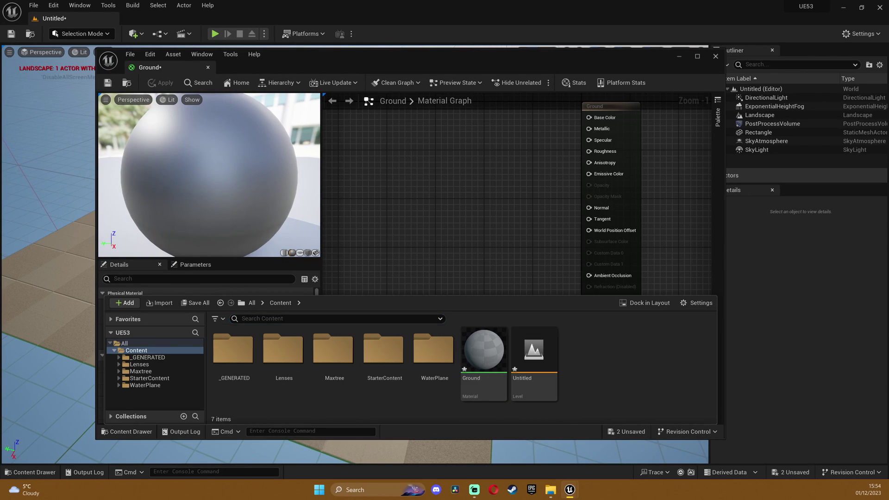
Import the Albedo, AO, Displacement, Normal and Roughness JPG textures from the wood_board_vlzhfekn folder into the Content folder
{"action": "left_click", "coordinate": [550, 489]}
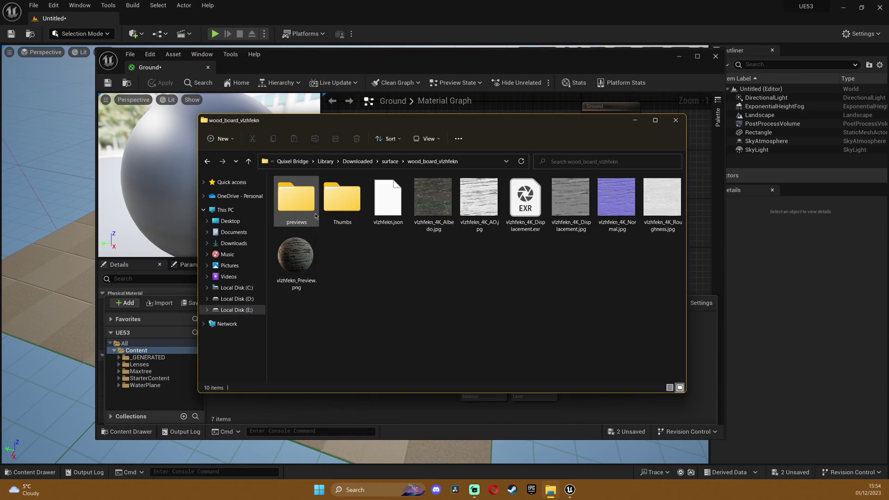
{"action": "left_click", "coordinate": [433, 199]}
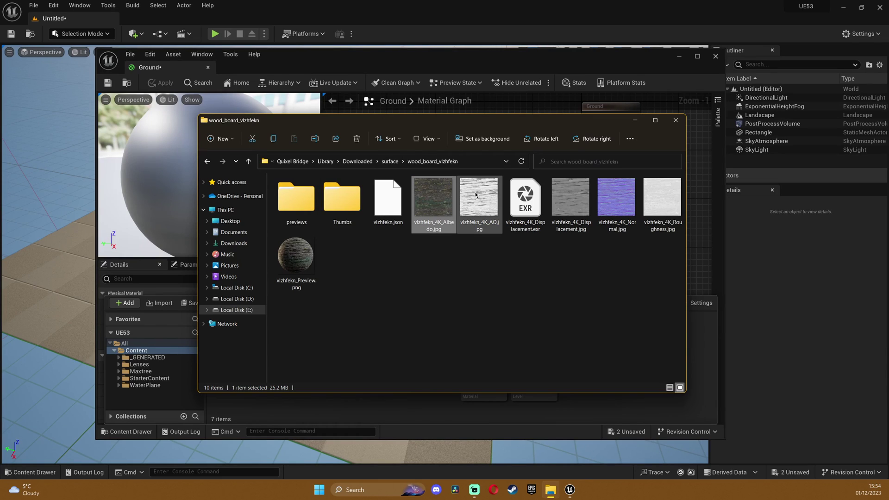
{"action": "left_click", "coordinate": [485, 195], "text": "ctrl"}
{"action": "left_click", "coordinate": [583, 206], "text": "ctrl"}
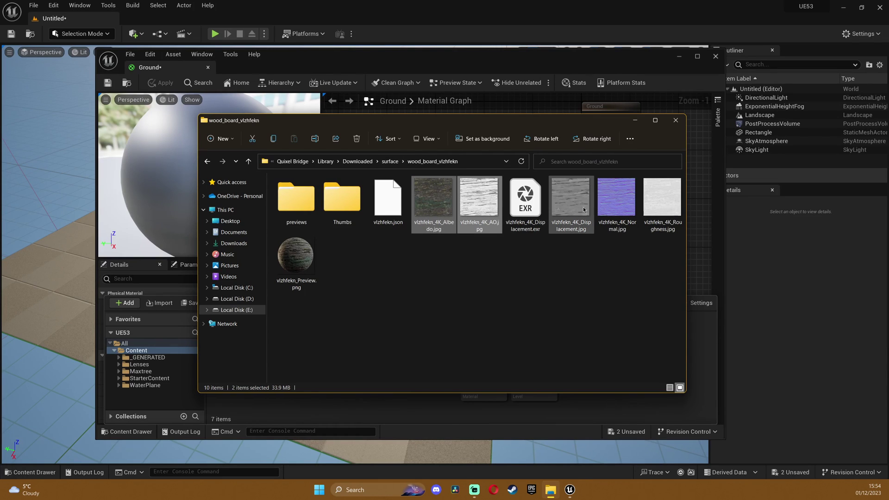
{"action": "left_click", "coordinate": [607, 189], "text": "ctrl"}
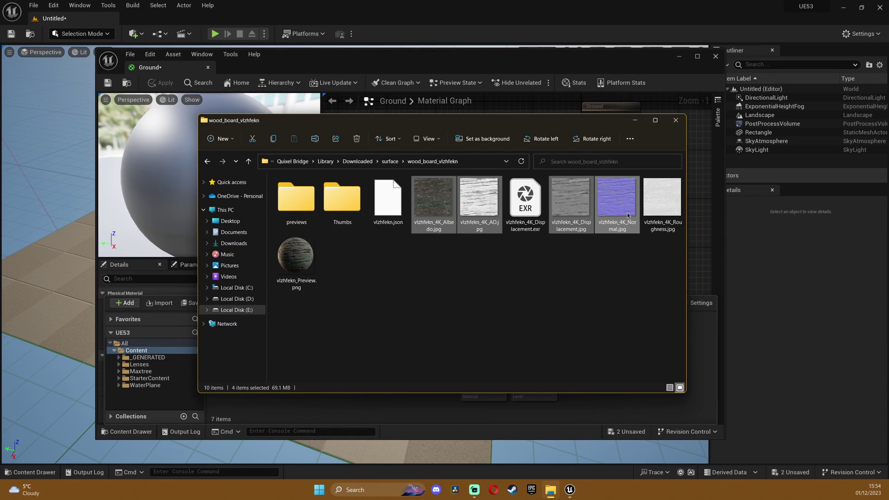
{"action": "left_click", "coordinate": [665, 207], "text": "ctrl"}
{"action": "left_click_drag", "start_coordinate": [482, 204], "coordinate": [699, 351]}
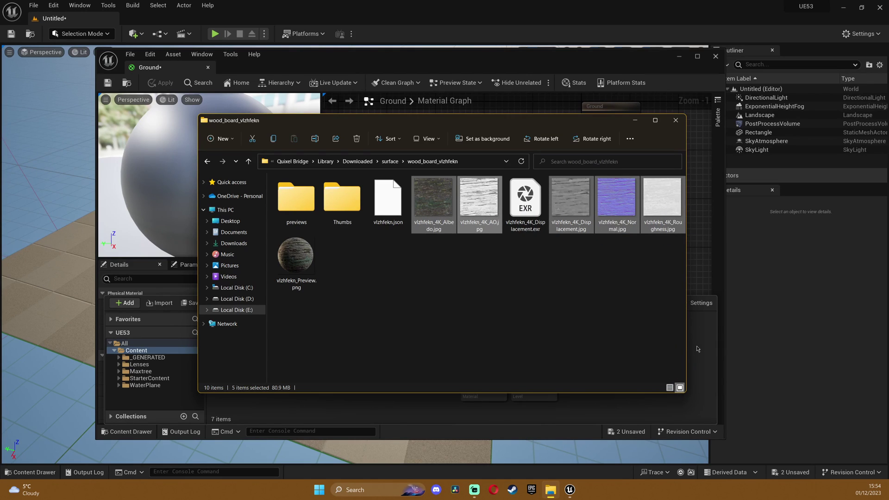
{"action": "left_click", "coordinate": [636, 120]}
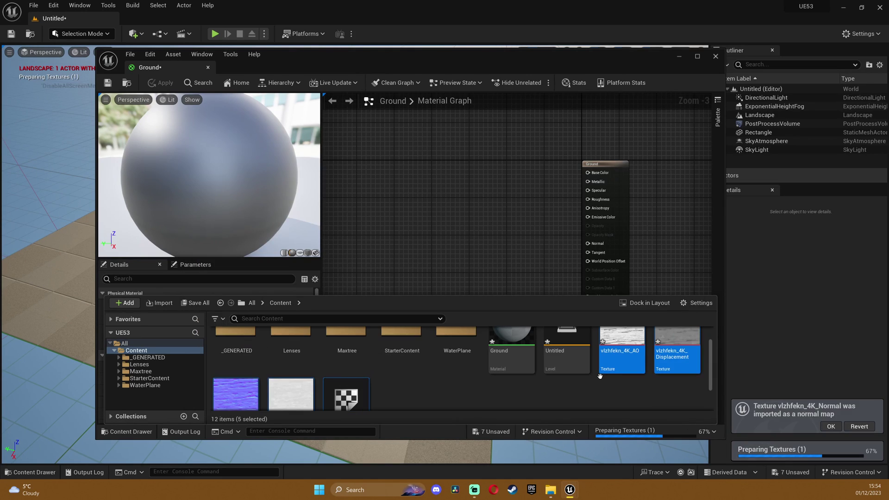
Add the five wood board textures to the Ground graph and connect Albedo to Base Color and Roughness to Roughness
{"action": "left_click_drag", "start_coordinate": [600, 376], "coordinate": [390, 109]}
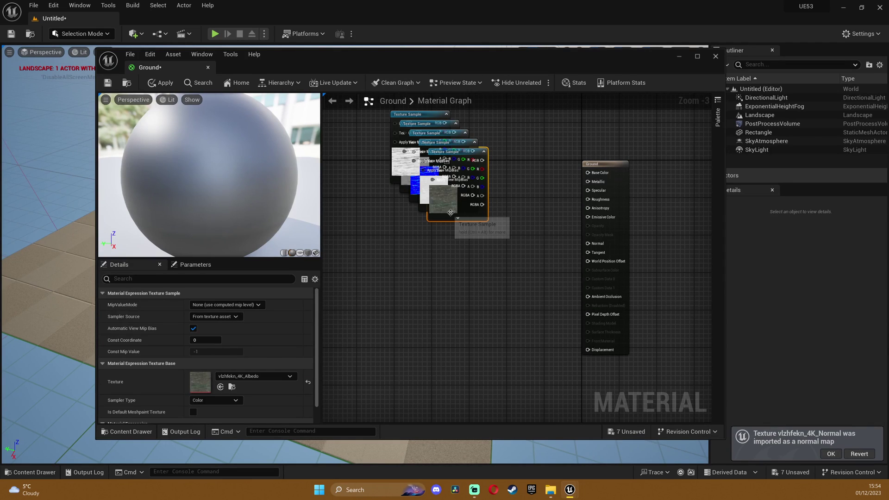
{"action": "left_click_drag", "start_coordinate": [451, 213], "coordinate": [493, 187]}
{"action": "left_click_drag", "start_coordinate": [524, 135], "coordinate": [596, 175]}
{"action": "left_click_drag", "start_coordinate": [438, 195], "coordinate": [451, 254]}
{"action": "left_click_drag", "start_coordinate": [485, 211], "coordinate": [588, 199]}
{"action": "left_click_drag", "start_coordinate": [519, 128], "coordinate": [487, 123]}
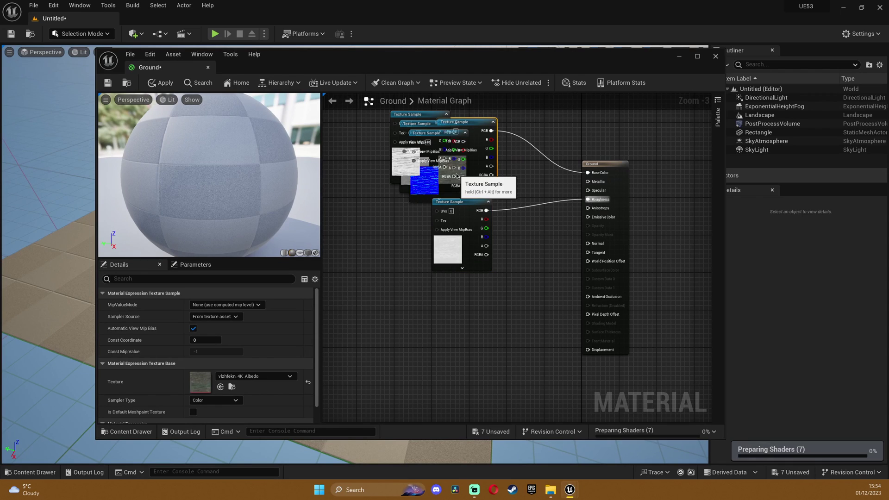
Add a constant with value 0.3 to the graph and connect it to the material's Specular input
{"action": "key", "text": "1"}
{"action": "left_click", "coordinate": [533, 176]}
{"action": "left_click_drag", "start_coordinate": [567, 189], "coordinate": [601, 195]}
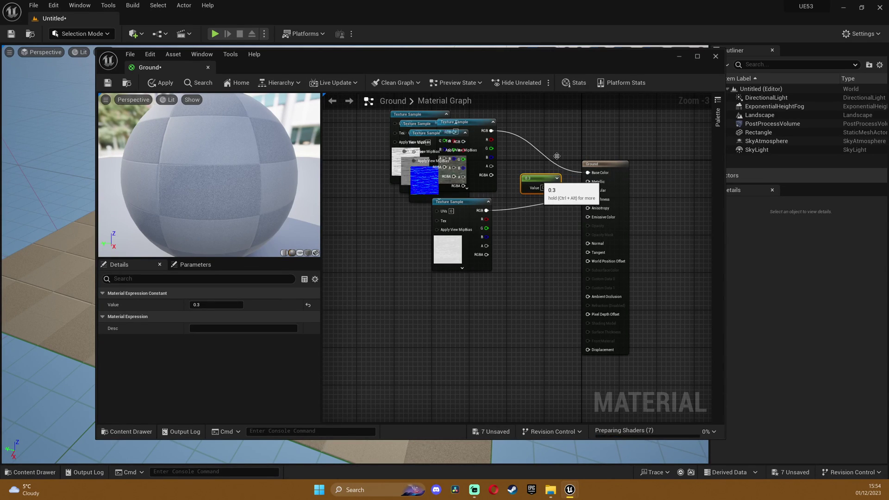
Connect the normal texture to Normal and the AO texture to Ambient Occlusion, spacing the texture nodes apart
{"action": "left_click_drag", "start_coordinate": [424, 134], "coordinate": [588, 243]}
{"action": "left_click_drag", "start_coordinate": [415, 191], "coordinate": [383, 403]}
{"action": "left_click_drag", "start_coordinate": [395, 106], "coordinate": [474, 325]}
{"action": "left_click_drag", "start_coordinate": [524, 301], "coordinate": [588, 257]}
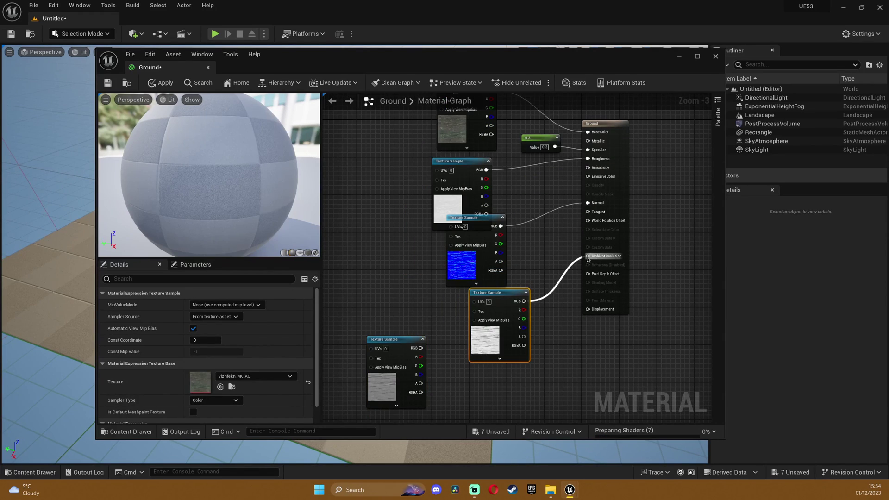
{"action": "left_click_drag", "start_coordinate": [462, 256], "coordinate": [369, 239]}
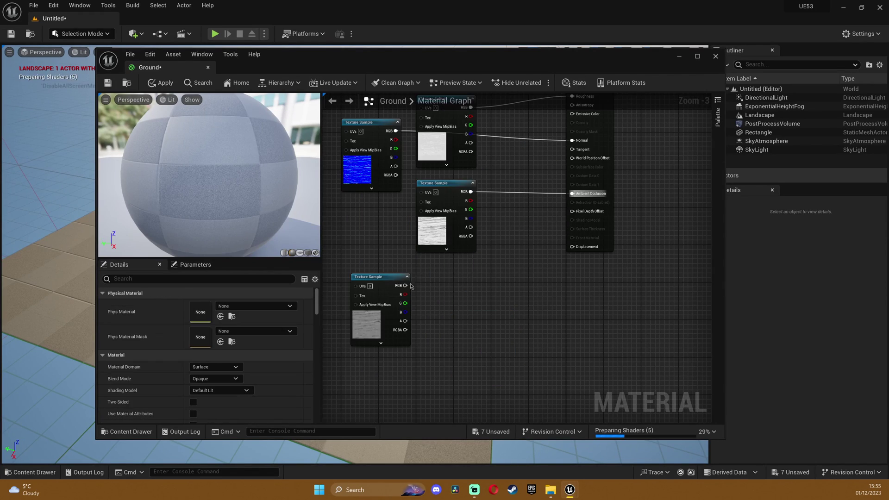
Multiply the displacement texture by a new constant and feed the Multiply result into the material's Displacement input
{"action": "left_click_drag", "start_coordinate": [404, 286], "coordinate": [470, 269]}
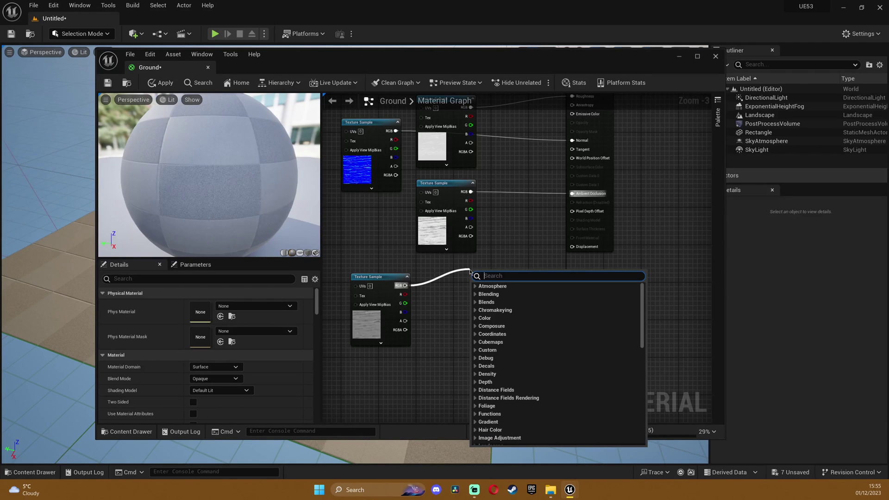
{"action": "mouse_move", "coordinate": [497, 280]}
{"action": "left_mouse_down"}
{"action": "mouse_move", "coordinate": [582, 254]}
{"action": "mouse_move", "coordinate": [504, 273]}
{"action": "left_mouse_up"}
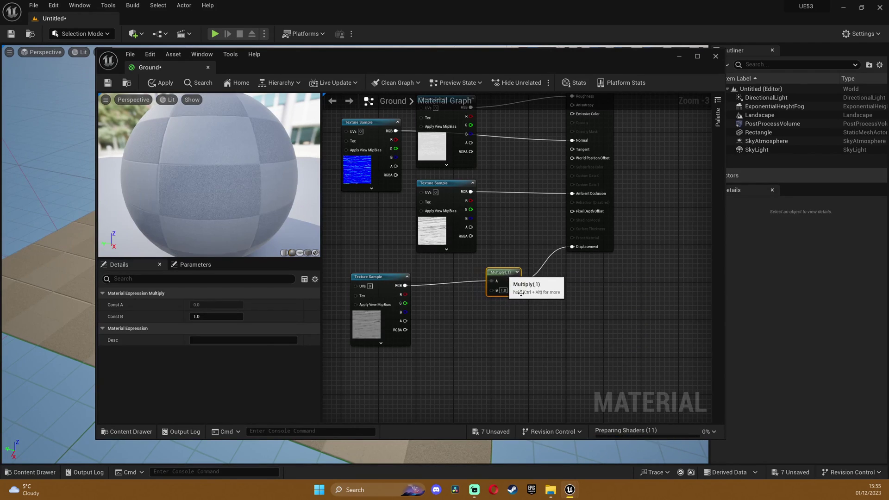
{"action": "left_click", "coordinate": [547, 311]}
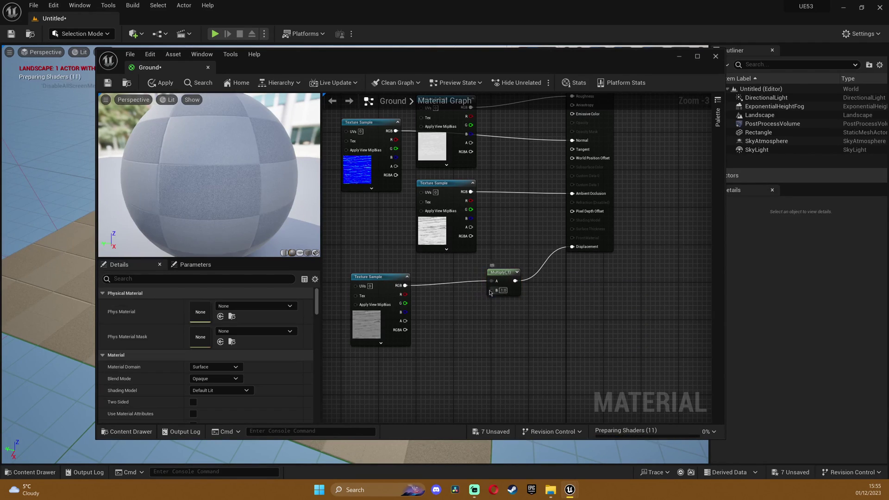
{"action": "key", "text": "1"}
{"action": "left_click", "coordinate": [447, 317]}
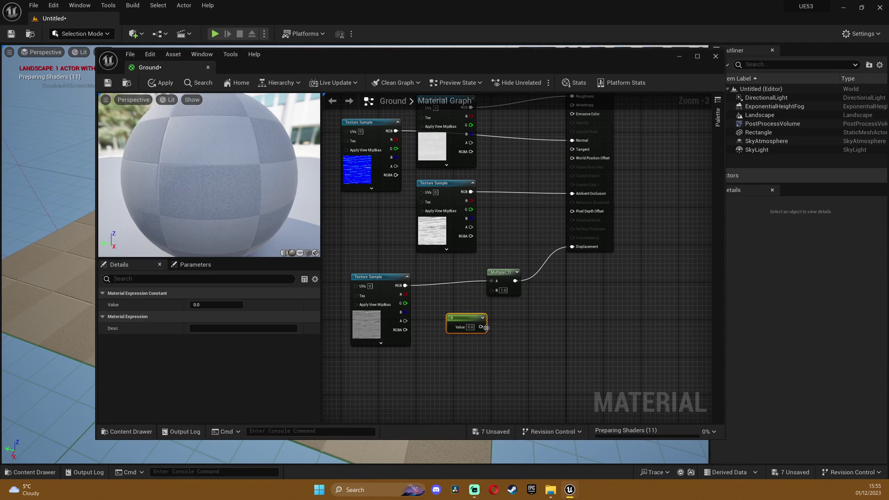
{"action": "left_click_drag", "start_coordinate": [482, 327], "coordinate": [495, 291]}
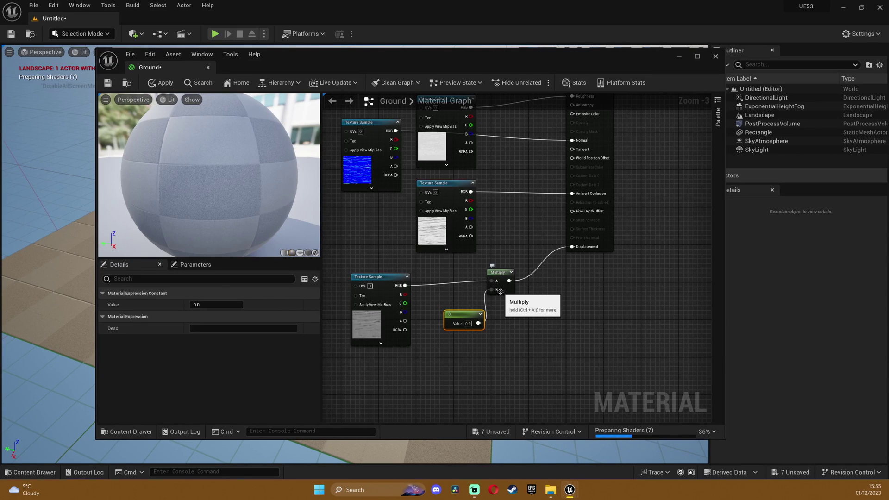
{"action": "left_click_drag", "start_coordinate": [465, 318], "coordinate": [456, 323]}
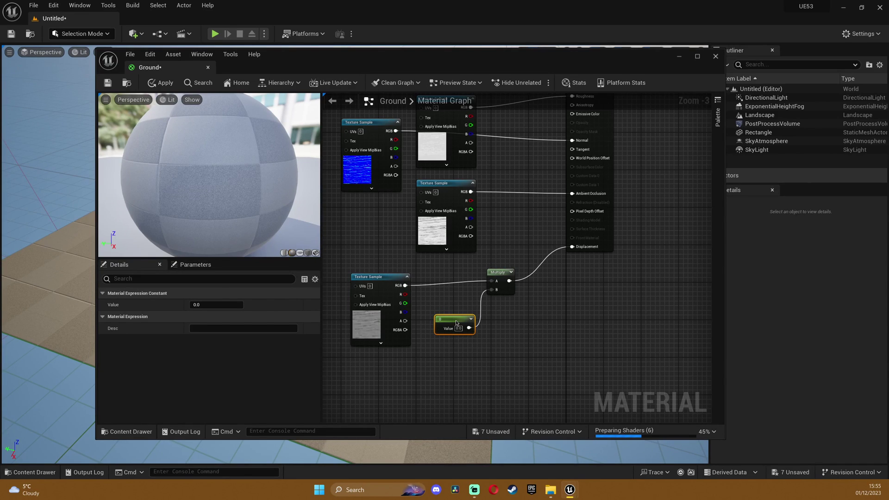
Convert the constant feeding the displacement Multiply node into a parameter named Strength
{"action": "right_click", "coordinate": [456, 323]}
{"action": "left_click", "coordinate": [499, 152]}
{"action": "type", "text": "S"}
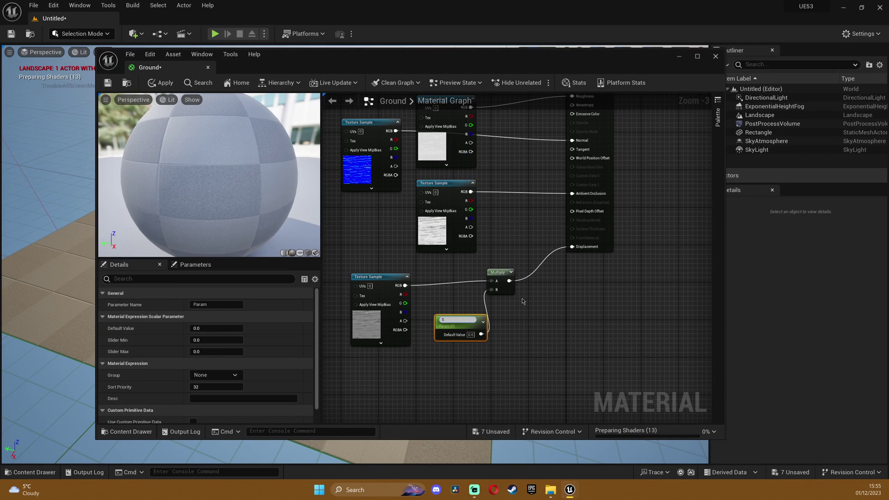
{"action": "type", "text": "trength"}
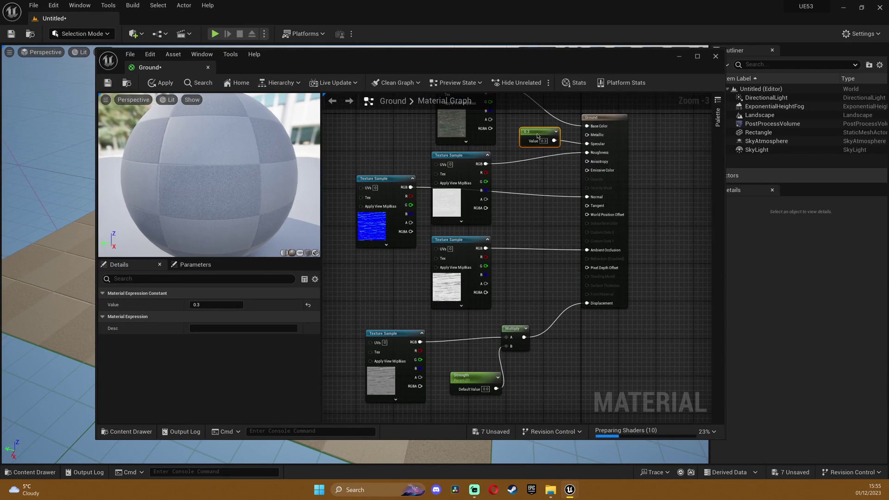
Convert the 0.3 constant into a parameter named Specular
{"action": "right_click", "coordinate": [538, 137]}
{"action": "left_click", "coordinate": [562, 155]}
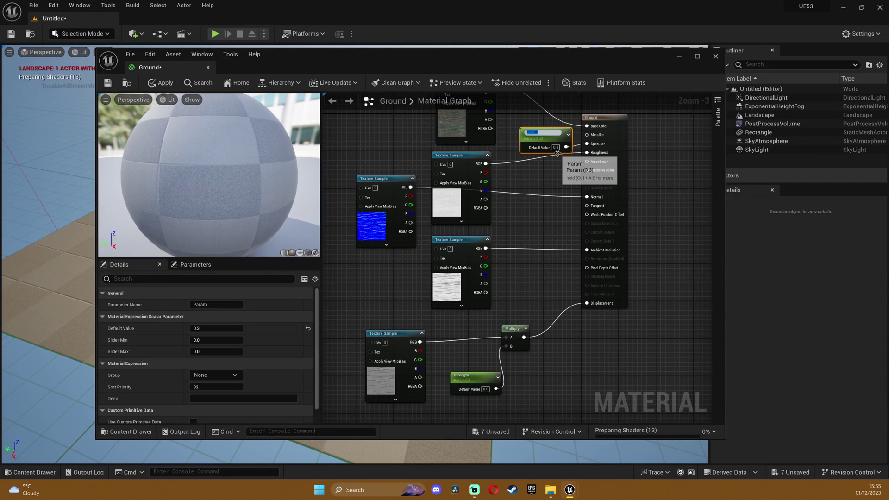
{"action": "type", "text": "Specular"}
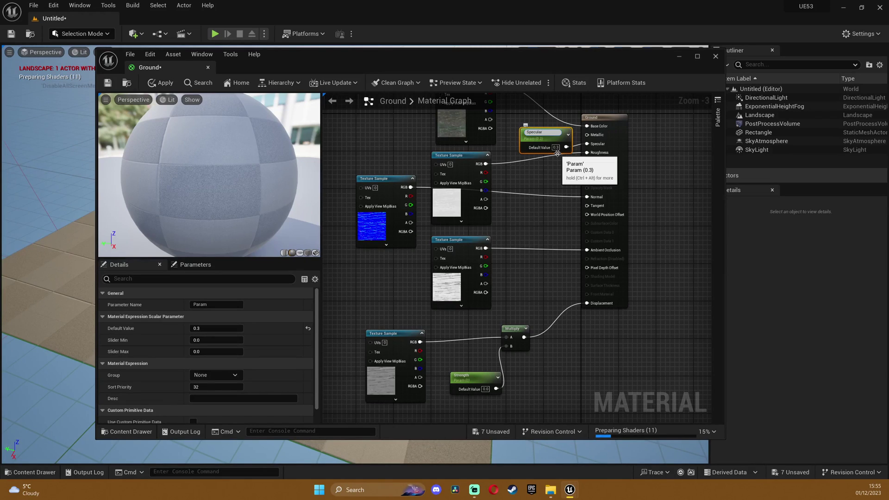
{"action": "key", "text": "Return"}
{"action": "left_click", "coordinate": [677, 165]}
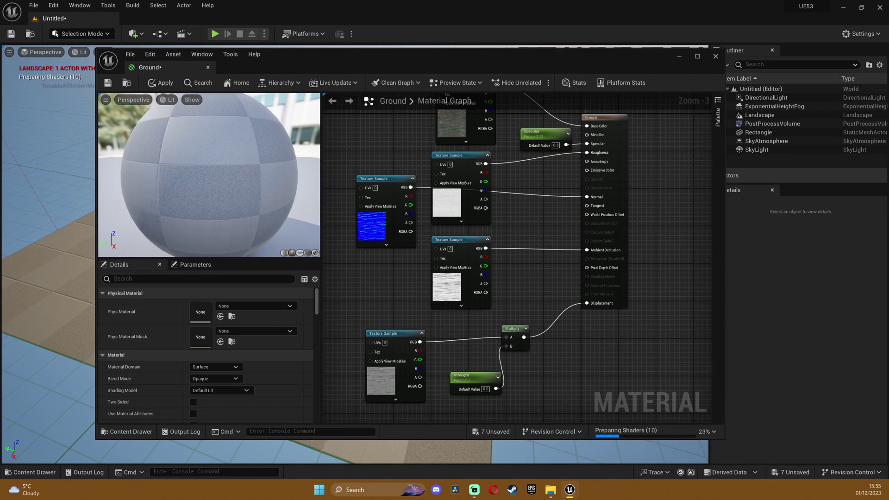
Apply the Ground material changes and assign the material to the rectangle in the level
{"action": "right_click_drag", "start_coordinate": [655, 197], "coordinate": [638, 194]}
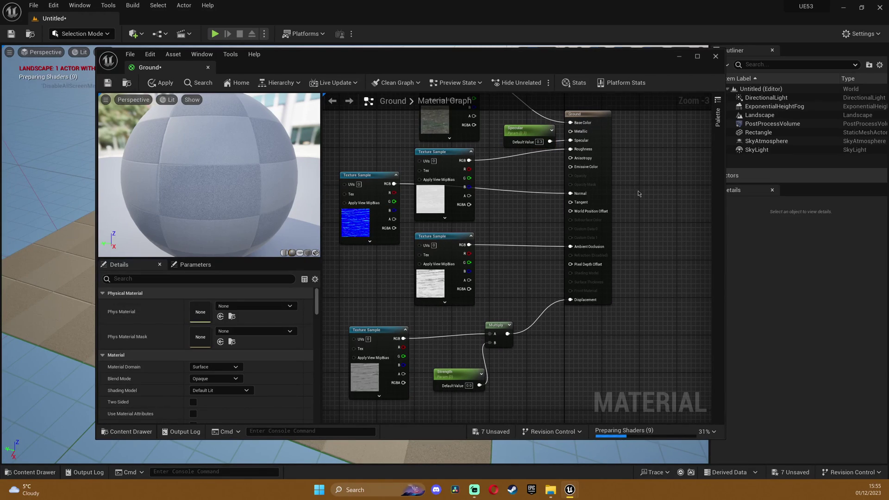
{"action": "right_click_drag", "start_coordinate": [511, 323], "coordinate": [534, 260]}
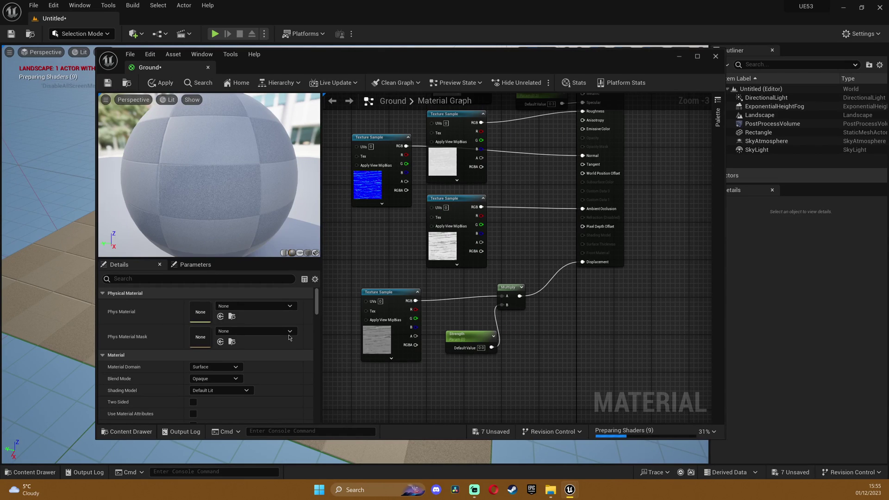
{"action": "left_click", "coordinate": [163, 82]}
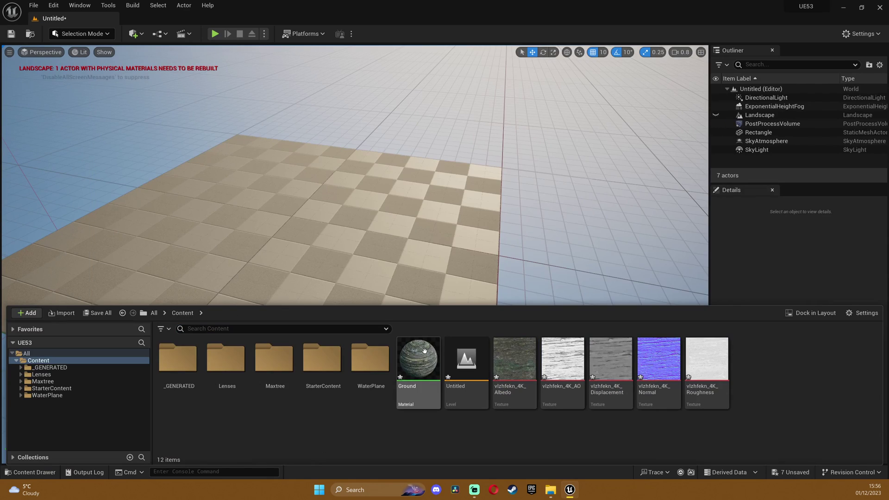
{"action": "left_click_drag", "start_coordinate": [419, 357], "coordinate": [372, 189]}
{"action": "right_click_drag", "start_coordinate": [452, 146], "coordinate": [108, 81]}
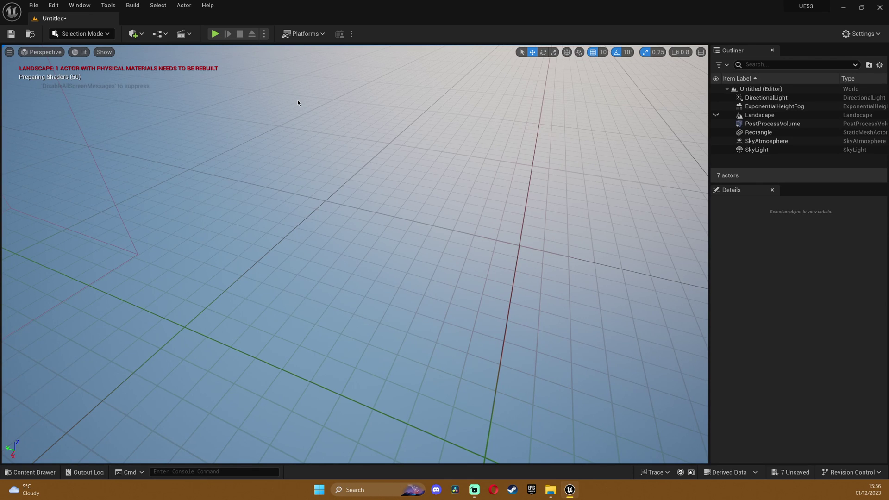
Reopen the Ground material and add a TextureCoordinate node ahead of the texture samples
{"action": "key", "text": "ctrl+space"}
{"action": "double_click", "coordinate": [422, 352]}
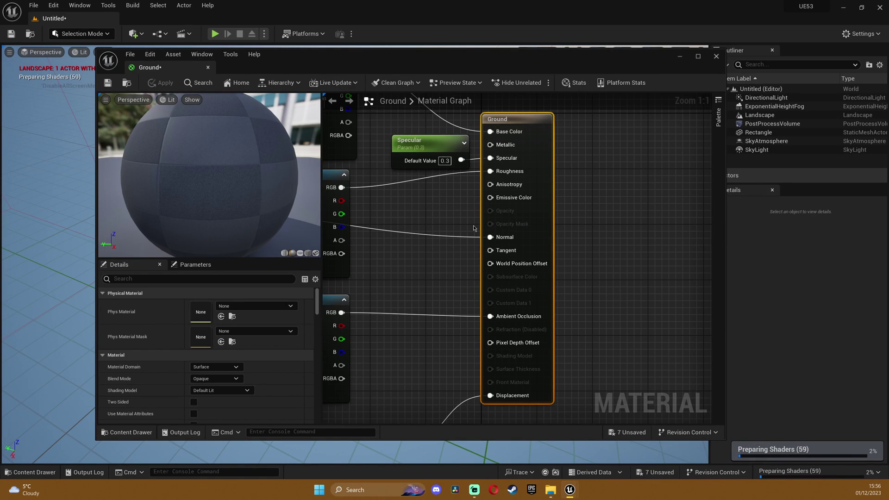
{"action": "scroll", "coordinate": [473, 225], "scroll_direction": "down", "scroll_amount": 4}
{"action": "right_click", "coordinate": [394, 160]}
{"action": "type", "text": "te"}
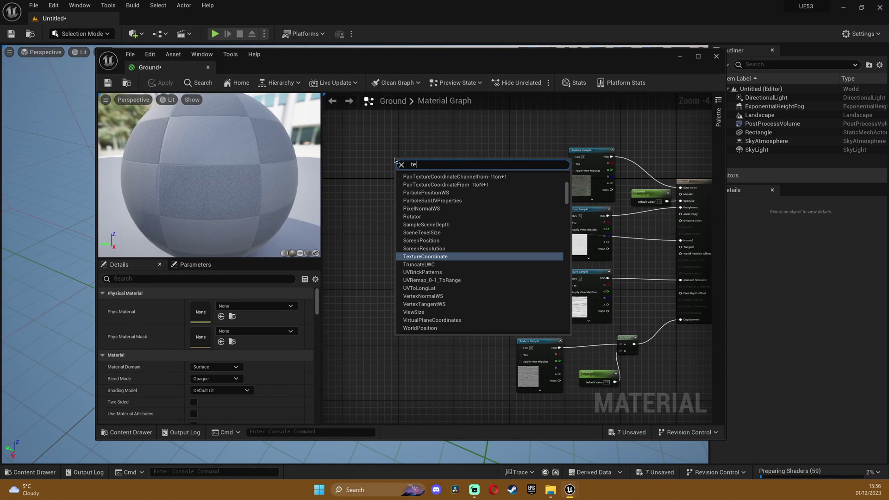
{"action": "type", "text": "xt"}
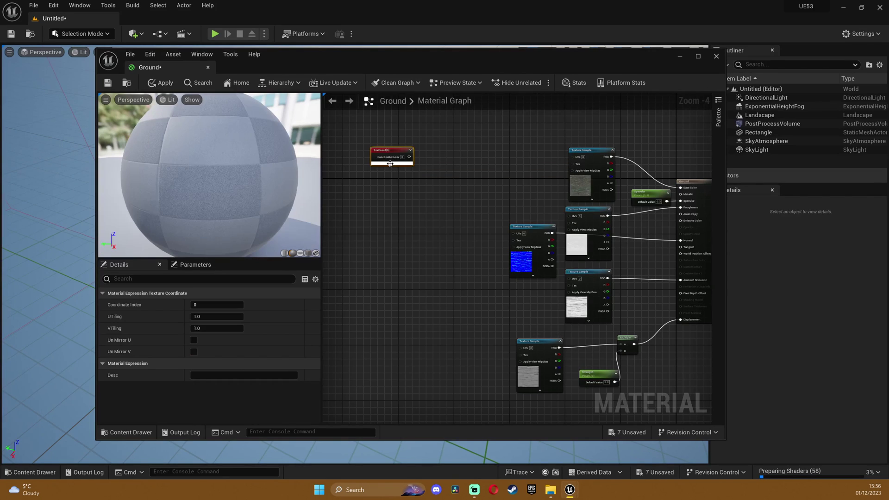
{"action": "left_click", "coordinate": [392, 162]}
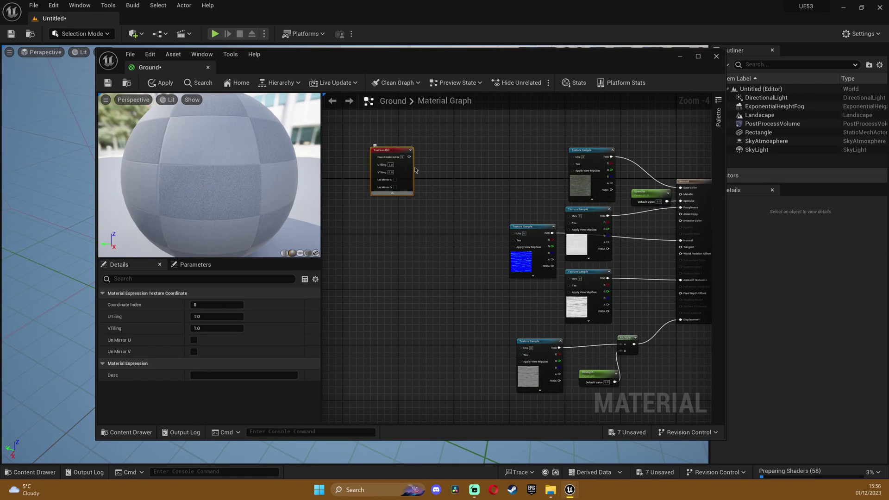
Feed the texture coordinate through a new Multiply node into the UVs inputs of all five texture samples
{"action": "left_click_drag", "start_coordinate": [410, 157], "coordinate": [452, 167]}
{"action": "type", "text": "mul"}
{"action": "left_click", "coordinate": [484, 227]}
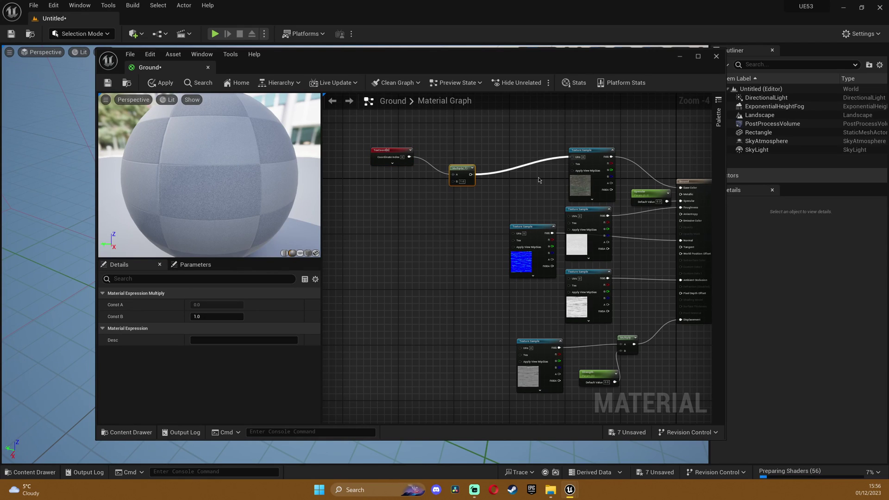
{"action": "left_click_drag", "start_coordinate": [470, 175], "coordinate": [511, 191]}
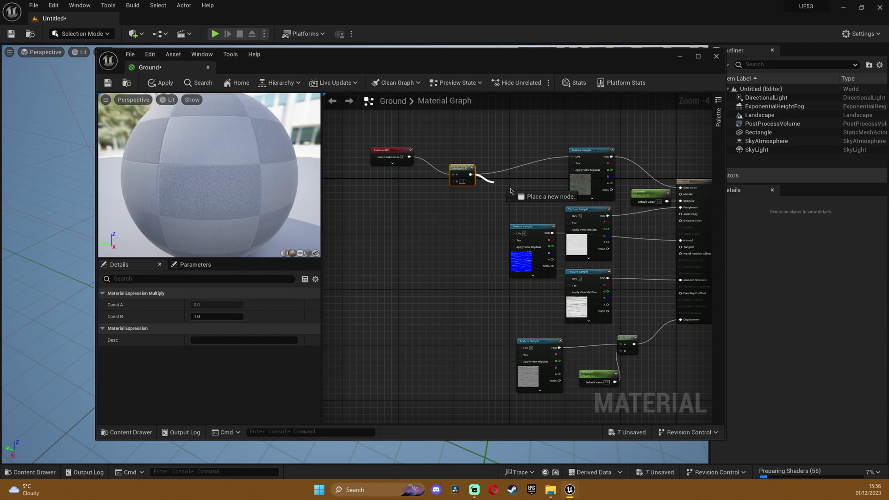
{"action": "left_click_drag", "start_coordinate": [511, 190], "coordinate": [569, 278]}
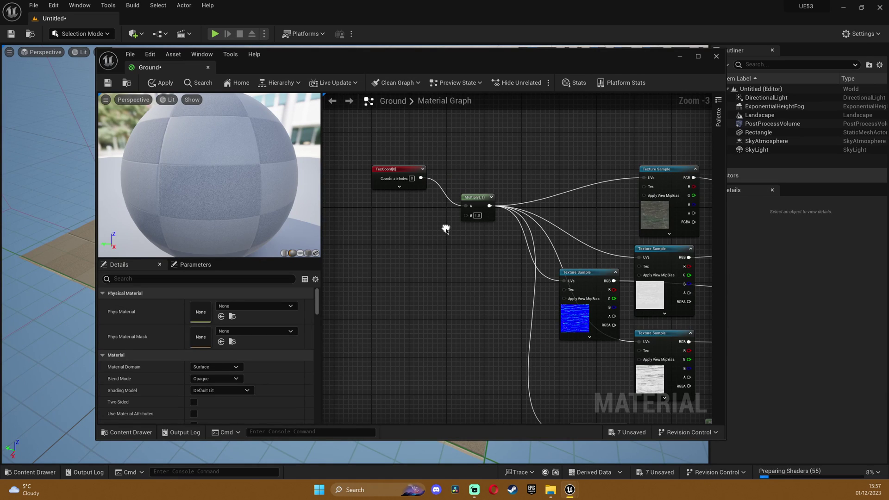
Add a constant below the TexCoord node and connect it to the B input of the UV Multiply node
{"action": "left_click", "coordinate": [386, 220]}
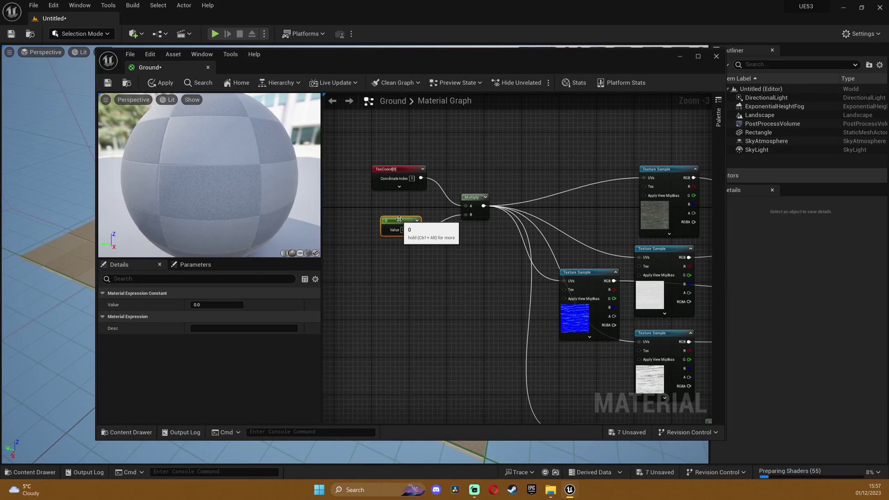
{"action": "left_click_drag", "start_coordinate": [416, 230], "coordinate": [466, 215]}
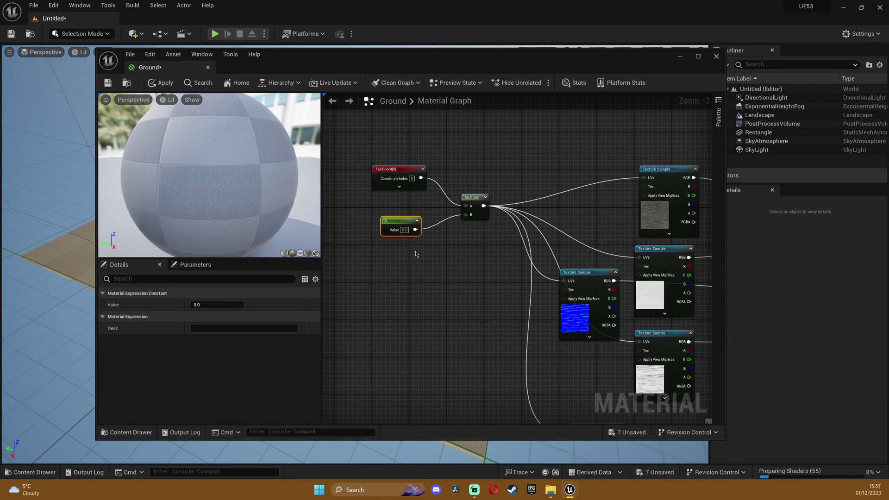
Convert the constant feeding the UV Multiply node into a scalar parameter named Tiling and apply the Ground material
{"action": "right_click", "coordinate": [401, 223]}
{"action": "left_click", "coordinate": [460, 193]}
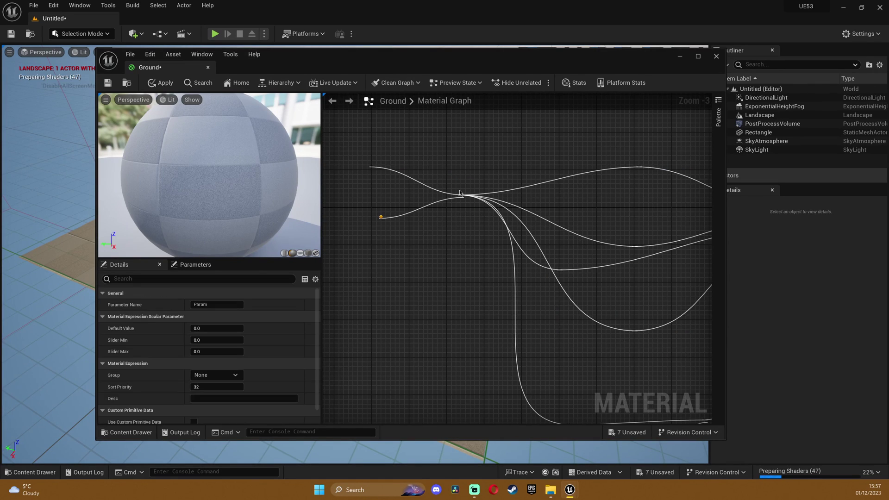
{"action": "key", "text": "BackSpace"}
{"action": "left_click", "coordinate": [163, 83]}
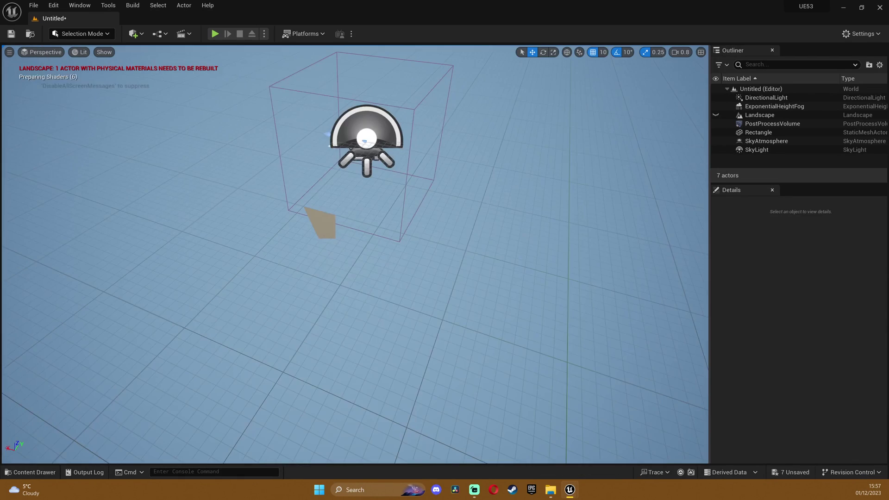
Create a material instance of Ground and assign it to the rectangle in the level
{"action": "right_click_drag", "start_coordinate": [354, 254], "coordinate": [422, 250]}
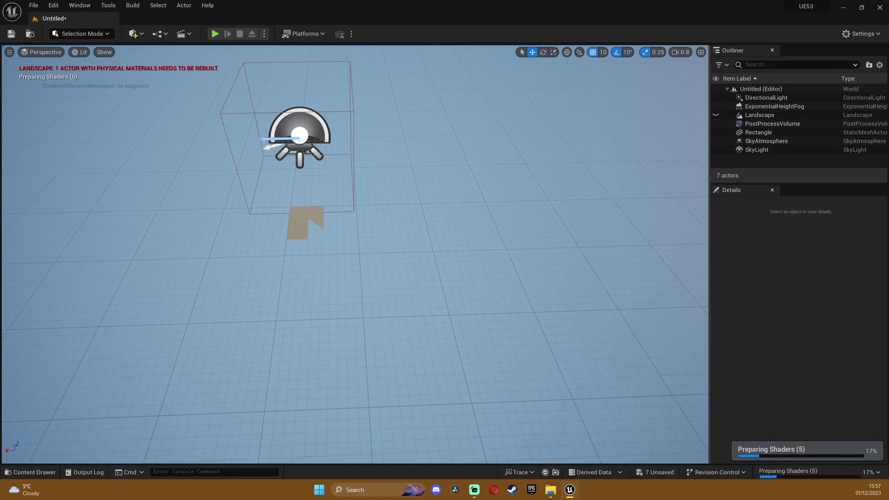
{"action": "right_click_drag", "start_coordinate": [355, 254], "coordinate": [319, 264]}
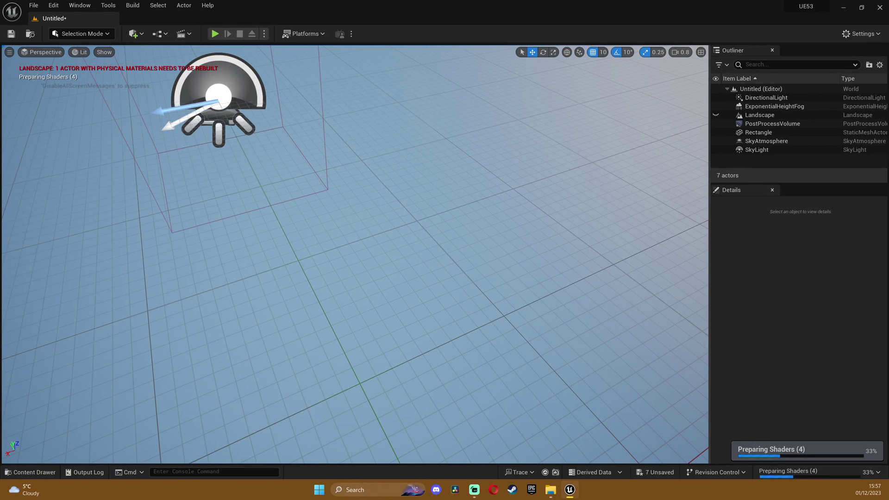
{"action": "right_click_drag", "start_coordinate": [319, 264], "coordinate": [361, 248]}
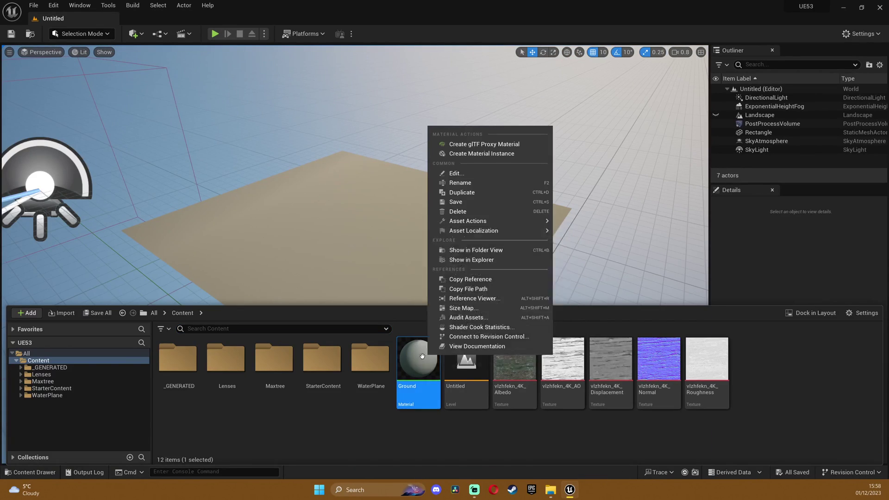
{"action": "left_click", "coordinate": [465, 154]}
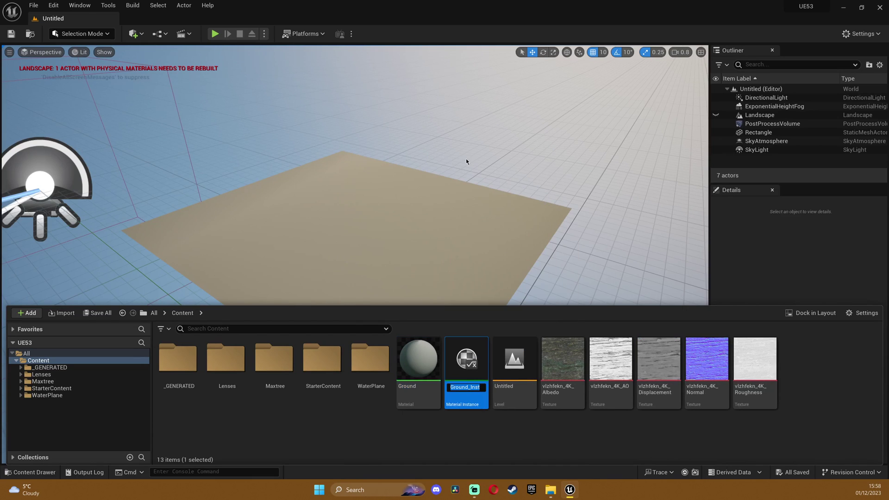
{"action": "left_click_drag", "start_coordinate": [466, 359], "coordinate": [443, 232]}
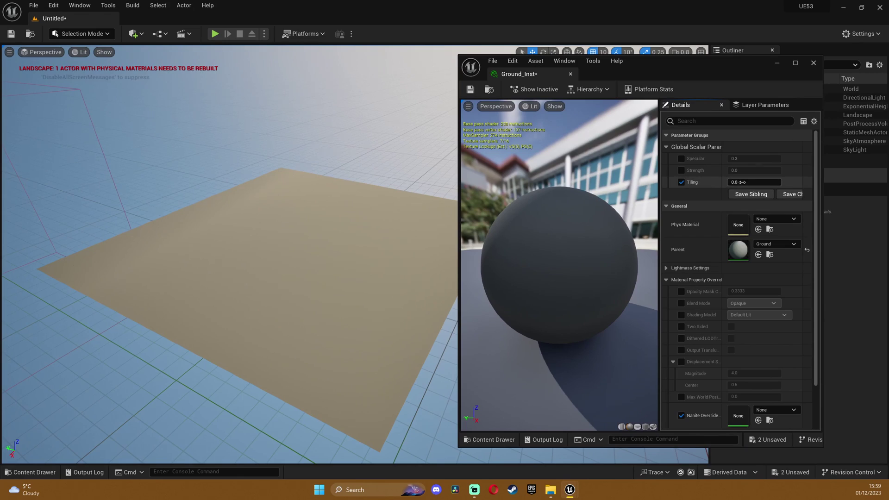
Set the Tiling parameter of the Ground_Inst material instance to 1
{"action": "left_click_drag", "start_coordinate": [754, 182], "coordinate": [746, 182]}
{"action": "left_click", "coordinate": [746, 181]}
{"action": "type", "text": "0"}
{"action": "key", "text": "Return"}
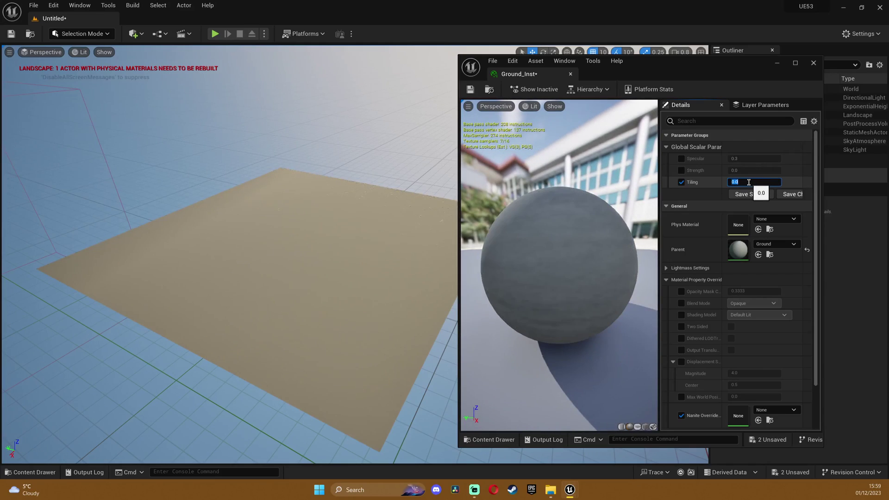
{"action": "type", "text": "1"}
{"action": "key", "text": "Return"}
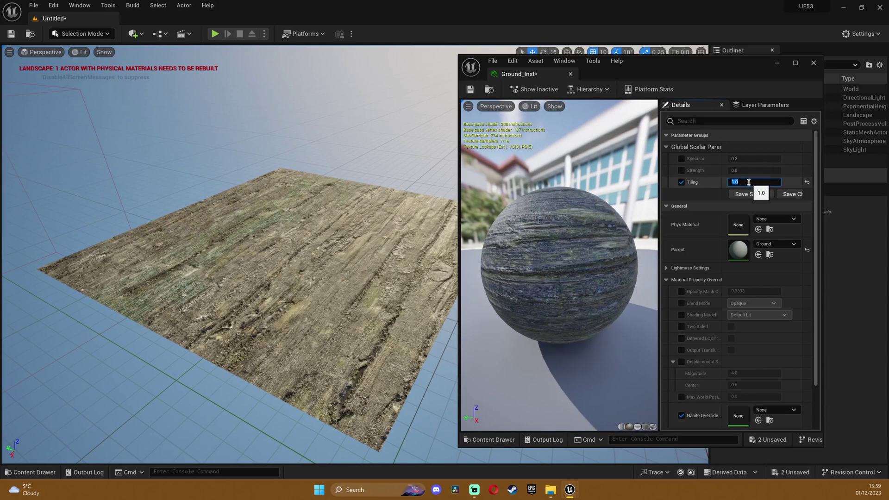
Enable the Specular override in the material instance and set it to 0.1
{"action": "key", "text": "w"}
{"action": "mouse_move", "coordinate": [323, 270]}
{"action": "right_mouse_down"}
{"action": "mouse_move", "coordinate": [329, 279]}
{"action": "mouse_move", "coordinate": [325, 259]}
{"action": "right_mouse_up"}
{"action": "key", "text": "w"}
{"action": "key", "text": "s"}
{"action": "left_click", "coordinate": [681, 159]}
{"action": "left_click_drag", "start_coordinate": [754, 158], "coordinate": [755, 159]}
{"action": "key", "text": "s"}
{"action": "right_click_drag", "start_coordinate": [370, 232], "coordinate": [371, 224]}
{"action": "key", "text": "w"}
{"action": "key", "text": "s"}
{"action": "mouse_move", "coordinate": [746, 158]}
{"action": "left_mouse_down"}
{"action": "mouse_move", "coordinate": [781, 158]}
{"action": "mouse_move", "coordinate": [733, 158]}
{"action": "mouse_move", "coordinate": [751, 159]}
{"action": "left_mouse_up"}
{"action": "left_click", "coordinate": [752, 159]}
{"action": "type", "text": "0.1"}
{"action": "key", "text": "Return"}
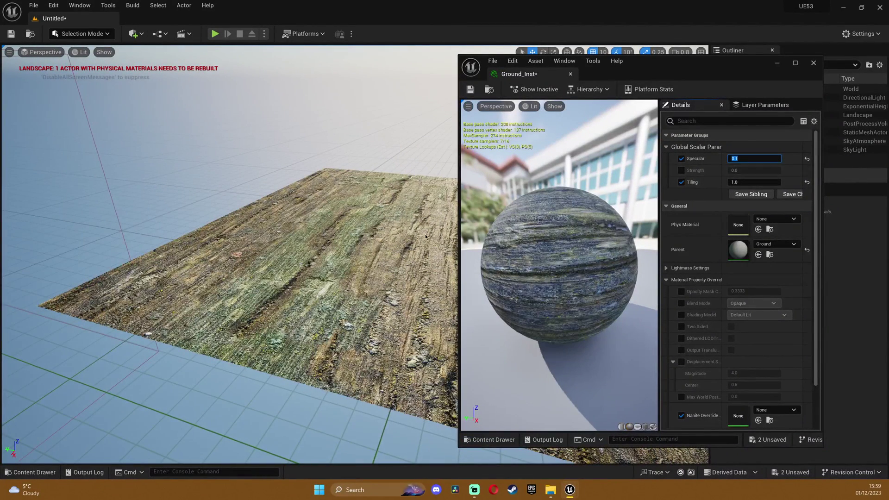
Enable the Displacement Scaling override in the material instance with a magnitude of 1 and a center of 0
{"action": "right_click_drag", "start_coordinate": [380, 208], "coordinate": [343, 202]}
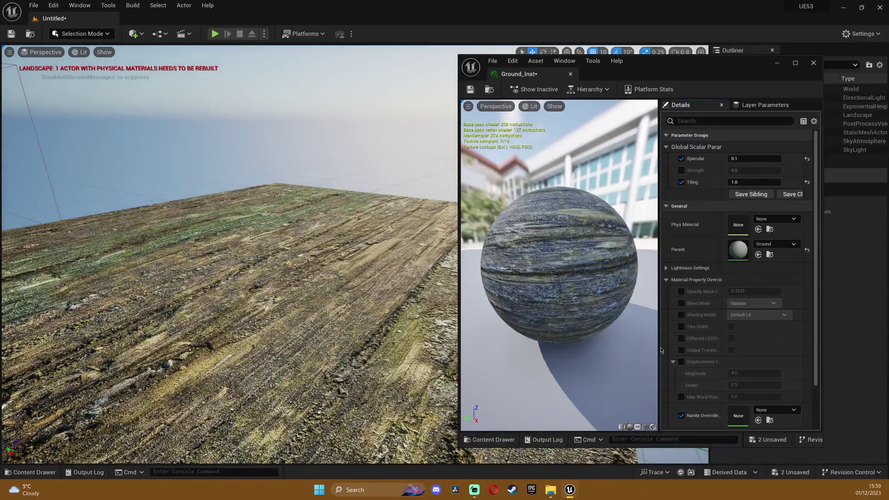
{"action": "left_click_drag", "start_coordinate": [726, 339], "coordinate": [751, 340]}
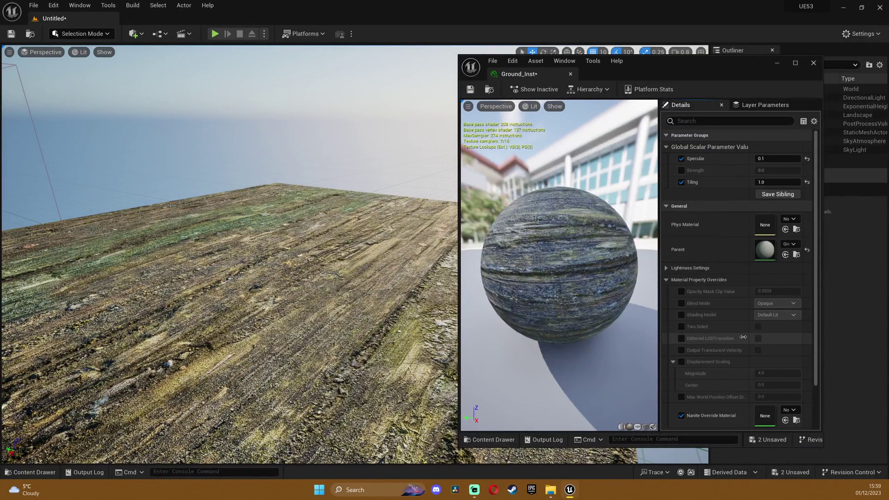
{"action": "left_click", "coordinate": [681, 361]}
{"action": "left_click", "coordinate": [774, 374]}
{"action": "key", "text": "Tab"}
{"action": "type", "text": "0"}
{"action": "left_click", "coordinate": [767, 373]}
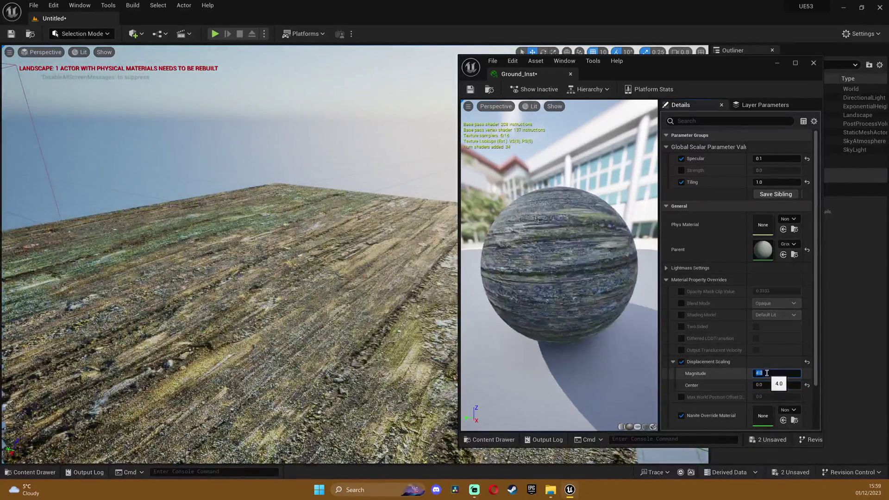
{"action": "type", "text": "1"}
{"action": "key", "text": "Return"}
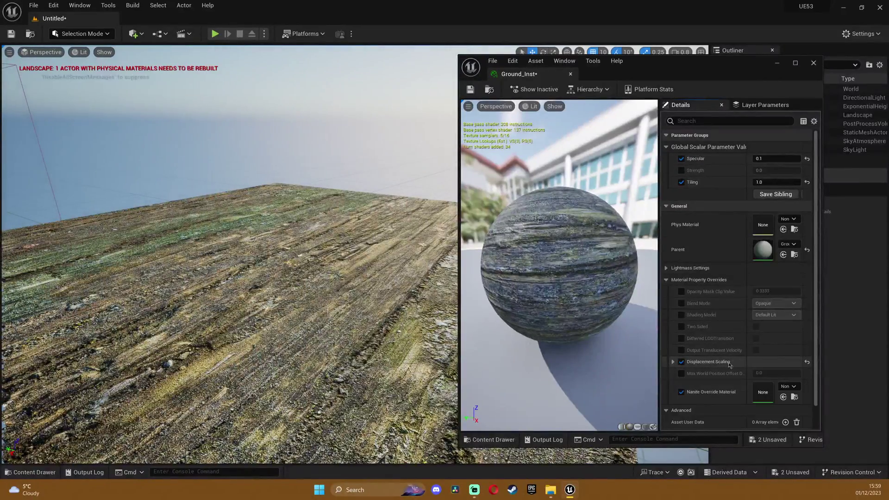
{"action": "left_click", "coordinate": [732, 363]}
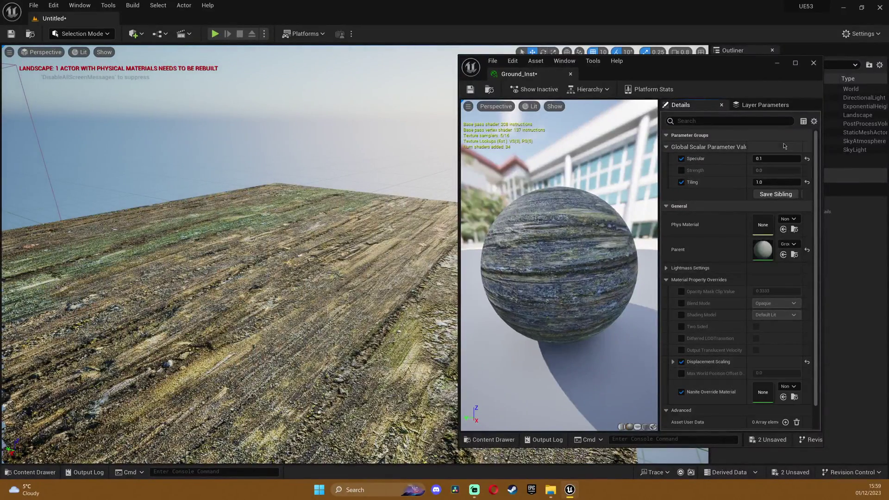
Enable the Strength override in the material instance and set it to 1
{"action": "left_click", "coordinate": [682, 170]}
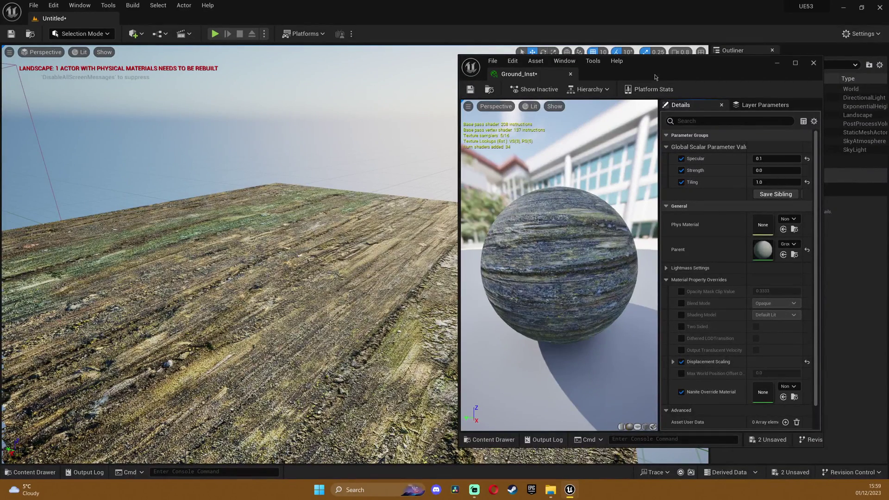
{"action": "left_click_drag", "start_coordinate": [651, 64], "coordinate": [707, 65]}
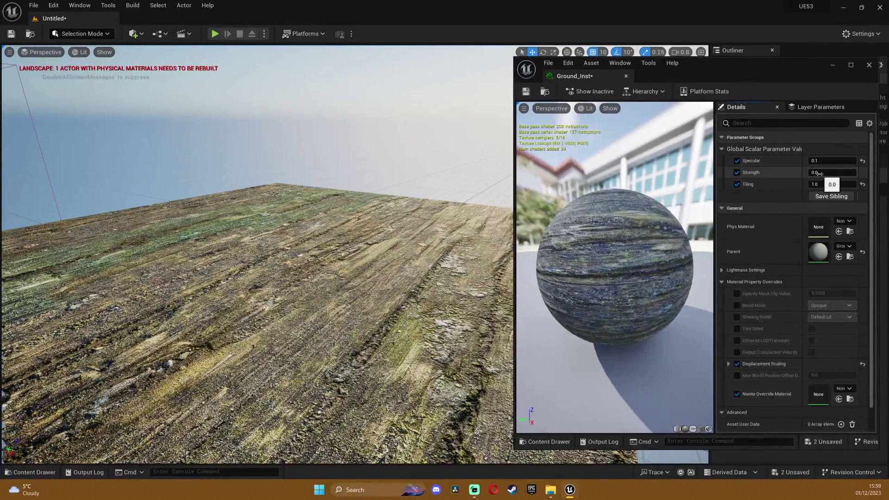
{"action": "left_click_drag", "start_coordinate": [829, 173], "coordinate": [855, 172]}
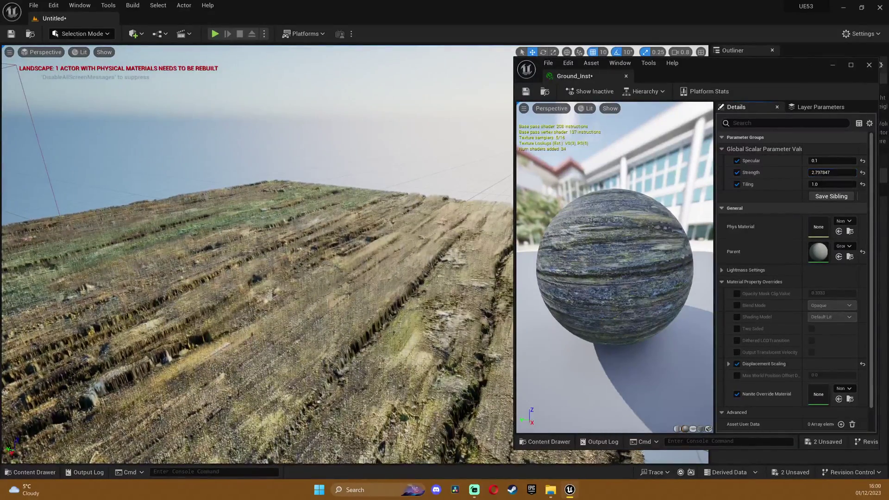
{"action": "mouse_move", "coordinate": [324, 260]}
{"action": "right_mouse_down"}
{"action": "mouse_move", "coordinate": [324, 334]}
{"action": "mouse_move", "coordinate": [325, 271]}
{"action": "right_mouse_up"}
{"action": "left_click_drag", "start_coordinate": [829, 173], "coordinate": [815, 173]}
{"action": "left_click", "coordinate": [836, 172]}
{"action": "type", "text": "1"}
{"action": "key", "text": "Return"}
Inspect the displaced rectangle with the Nanite Triangles visualization, ending back in Lit view mode
{"action": "right_click_drag", "start_coordinate": [417, 236], "coordinate": [426, 218]}
{"action": "right_click_drag", "start_coordinate": [238, 241], "coordinate": [338, 264]}
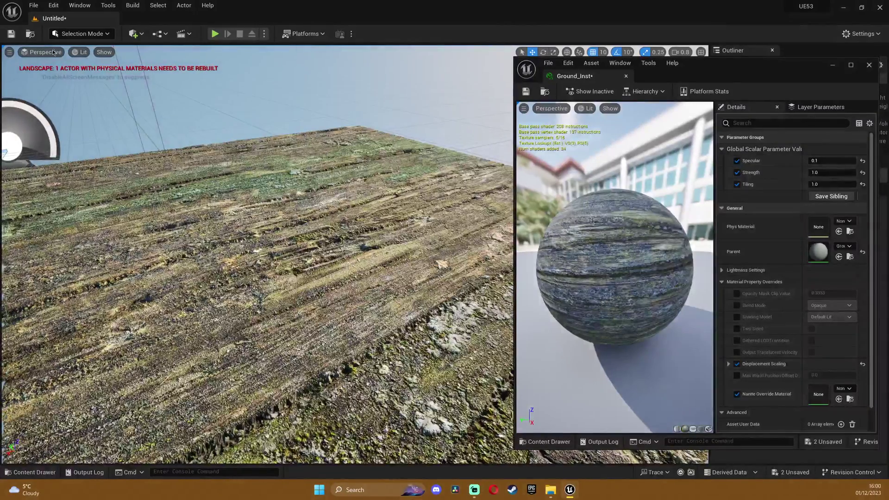
{"action": "left_click", "coordinate": [79, 52]}
{"action": "mouse_move", "coordinate": [152, 223]}
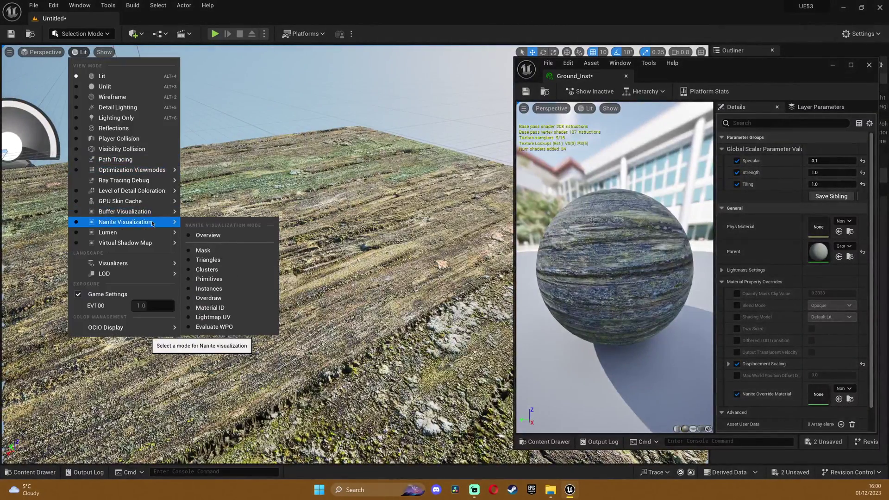
{"action": "left_click", "coordinate": [227, 260]}
{"action": "right_click_drag", "start_coordinate": [260, 259], "coordinate": [297, 261]}
{"action": "right_click_drag", "start_coordinate": [236, 251], "coordinate": [254, 274]}
{"action": "key", "text": "alt+4"}
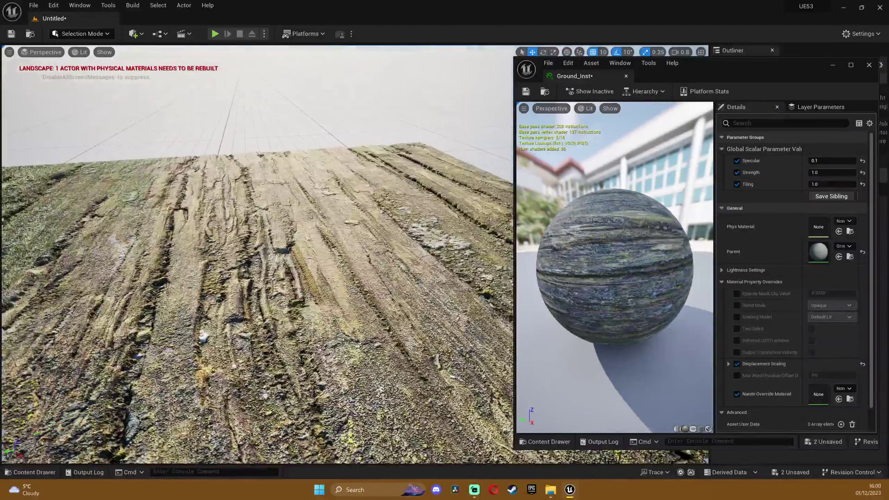
Close the material instance editor and examine the displaced wood surface of the rectangle in the level
{"action": "left_click_drag", "start_coordinate": [514, 116], "coordinate": [382, 117]}
{"action": "right_click_drag", "start_coordinate": [257, 239], "coordinate": [218, 236]}
{"action": "left_click", "coordinate": [869, 65]}
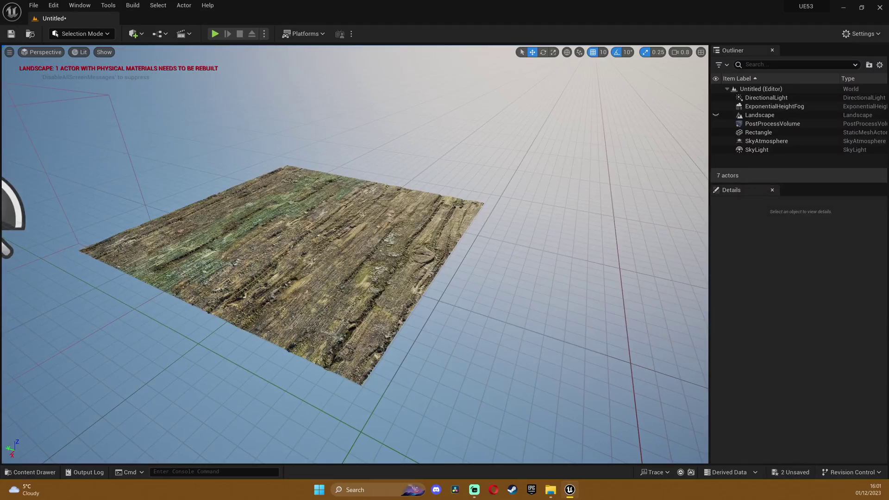
{"action": "right_click_drag", "start_coordinate": [355, 254], "coordinate": [380, 240]}
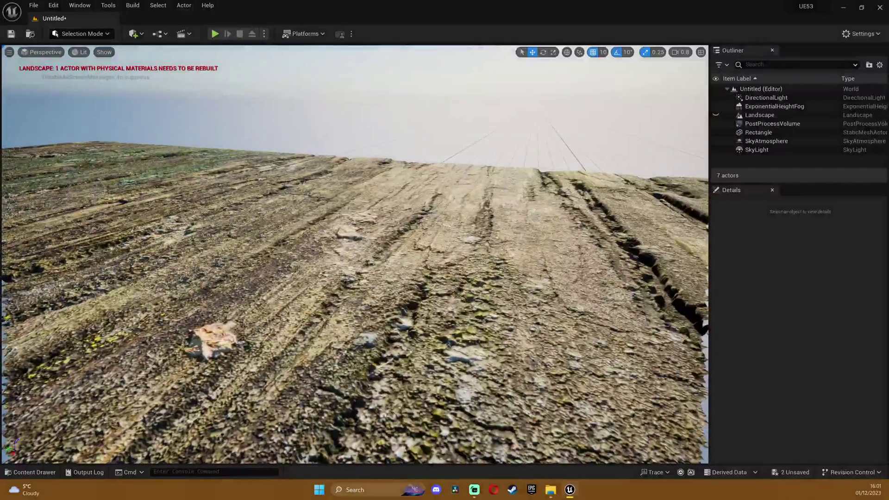
{"action": "scroll", "coordinate": [362, 248], "scroll_direction": "down", "scroll_amount": 6}
Delete the rectangle from the level and unhide the Landscape actor
{"action": "left_click", "coordinate": [362, 249]}
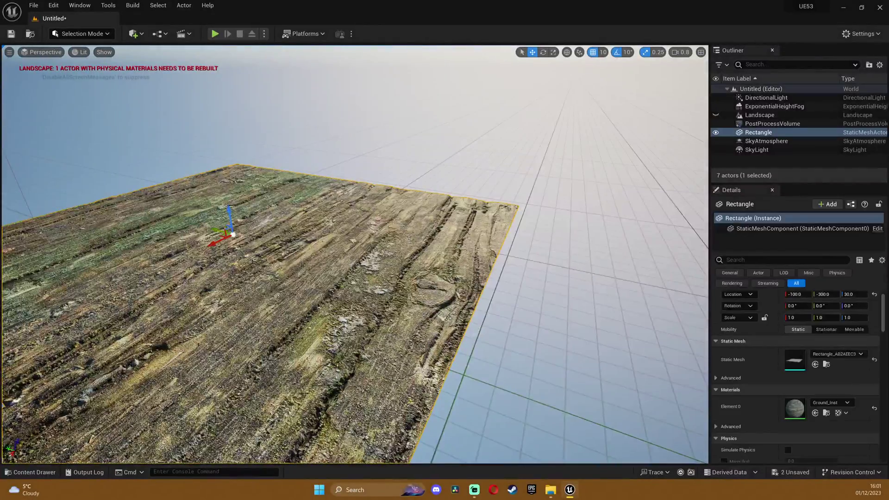
{"action": "key", "text": "Delete"}
{"action": "right_click_drag", "start_coordinate": [521, 201], "coordinate": [477, 148]}
{"action": "left_click", "coordinate": [716, 115]}
{"action": "key", "text": "s"}
{"action": "scroll", "coordinate": [510, 200], "scroll_direction": "up", "scroll_amount": 4}
{"action": "key", "text": "w"}
Create a new folder named landscape in the Content directory
{"action": "key", "text": "ctrl+space"}
{"action": "right_click", "coordinate": [508, 365]}
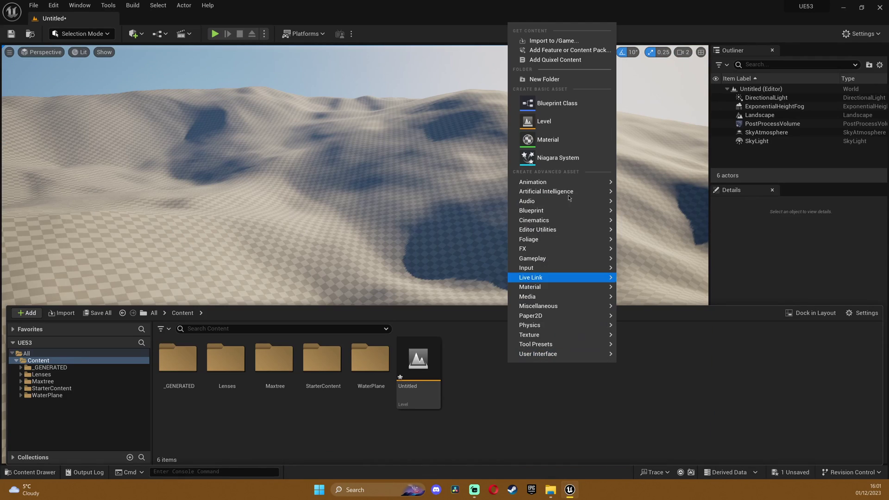
{"action": "left_click", "coordinate": [549, 80]}
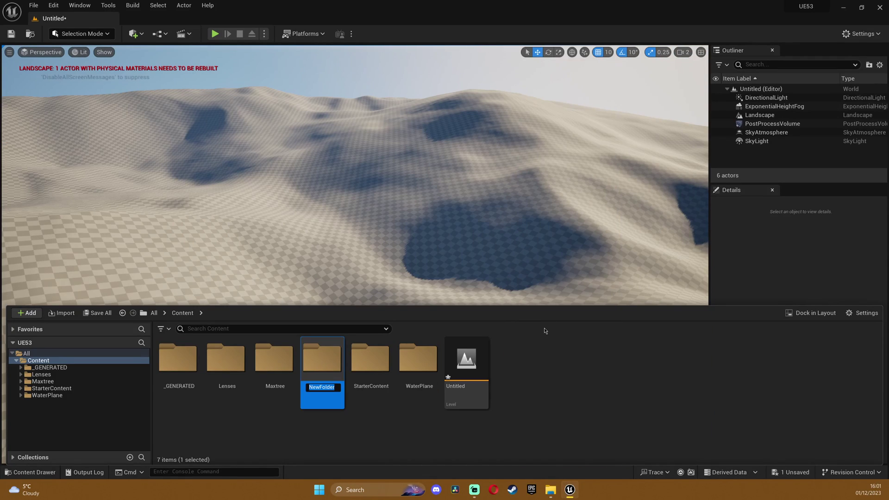
{"action": "type", "text": "landscape"}
{"action": "key", "text": "Return"}
Create a new material named landscape inside the landscape folder
{"action": "double_click", "coordinate": [333, 366]}
{"action": "right_click", "coordinate": [346, 366]}
{"action": "left_click", "coordinate": [385, 143]}
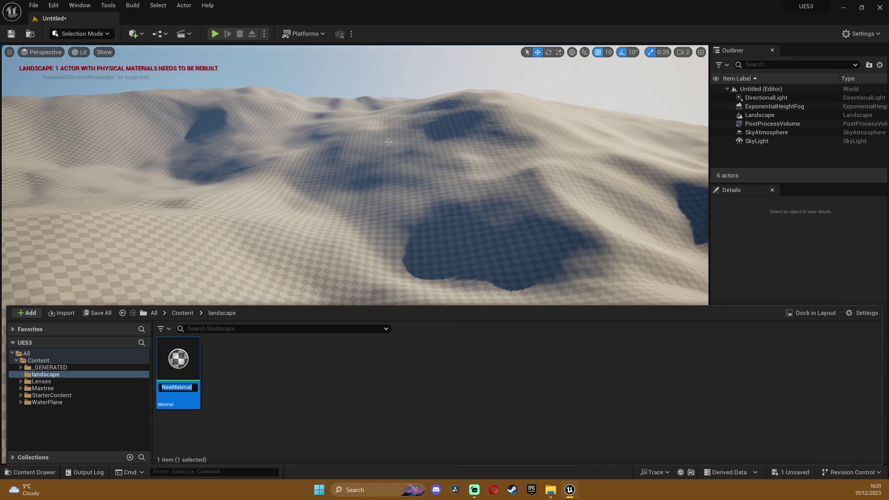
{"action": "type", "text": "landscape"}
{"action": "key", "text": "Return"}
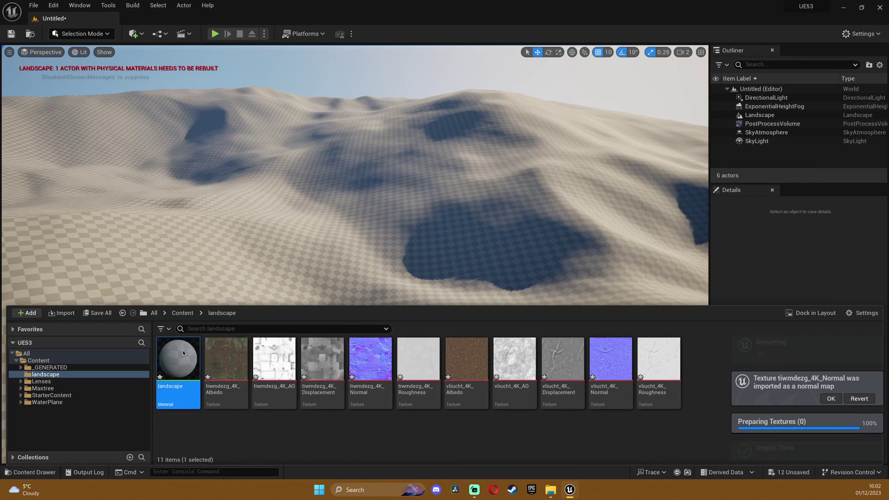
Open the landscape material in a maximized editor and add all ten tiwmdezg and vliucht 4K textures to its graph
{"action": "double_click", "coordinate": [182, 350]}
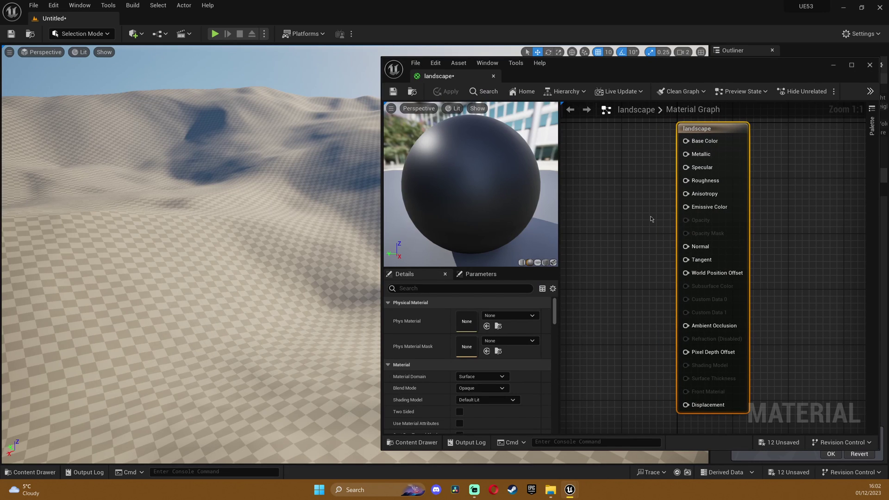
{"action": "left_click", "coordinate": [851, 65]}
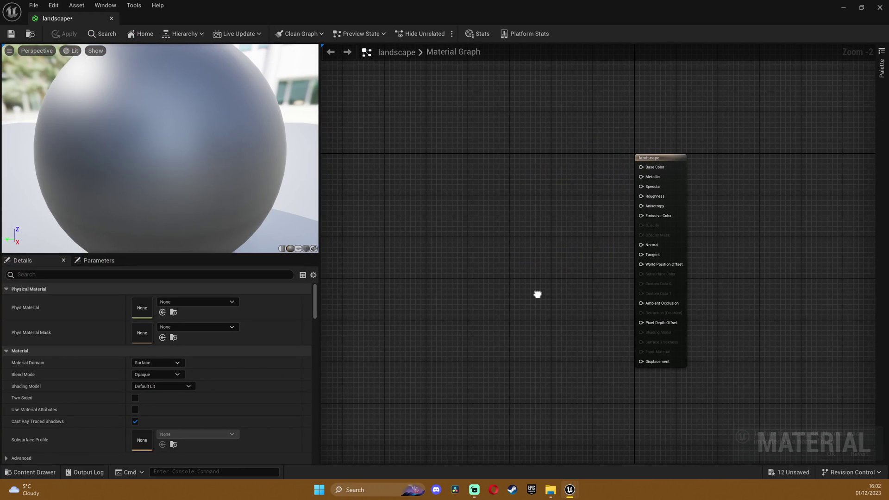
{"action": "key", "text": "ctrl+space"}
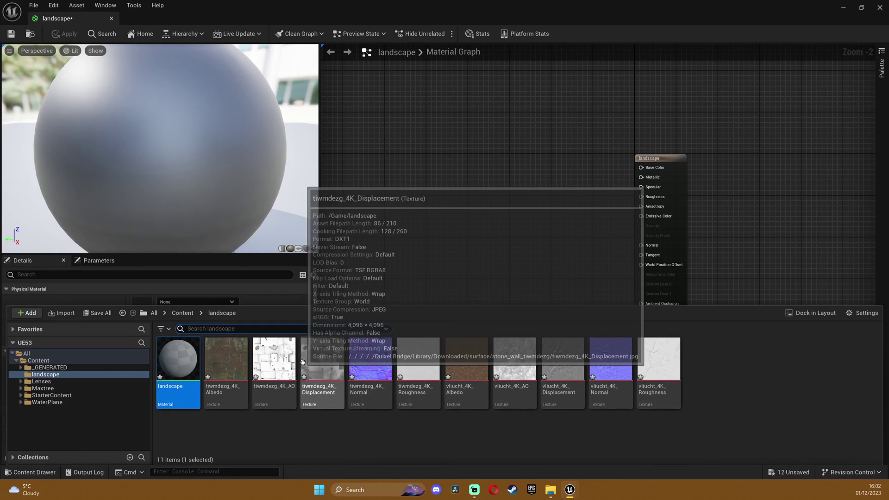
{"action": "left_click", "coordinate": [226, 362]}
{"action": "left_click", "coordinate": [659, 354], "text": "shift"}
{"action": "left_click_drag", "start_coordinate": [658, 354], "coordinate": [437, 242]}
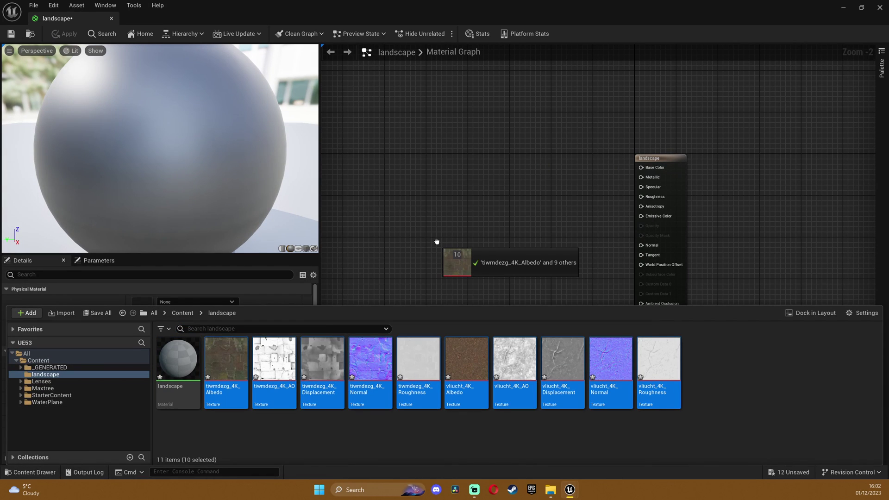
Add a MakeMaterialAttributes node between the texture samples and the landscape material's output node
{"action": "right_click", "coordinate": [634, 136]}
{"action": "right_click", "coordinate": [715, 154]}
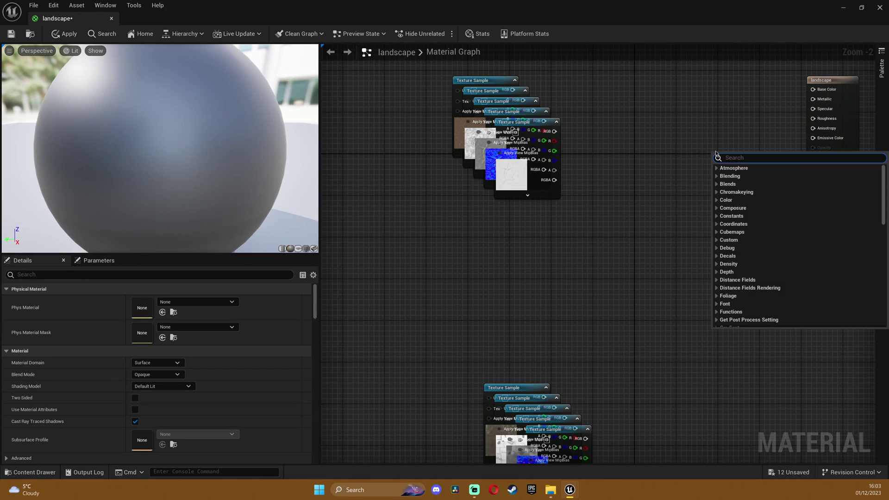
{"action": "type", "text": "make"}
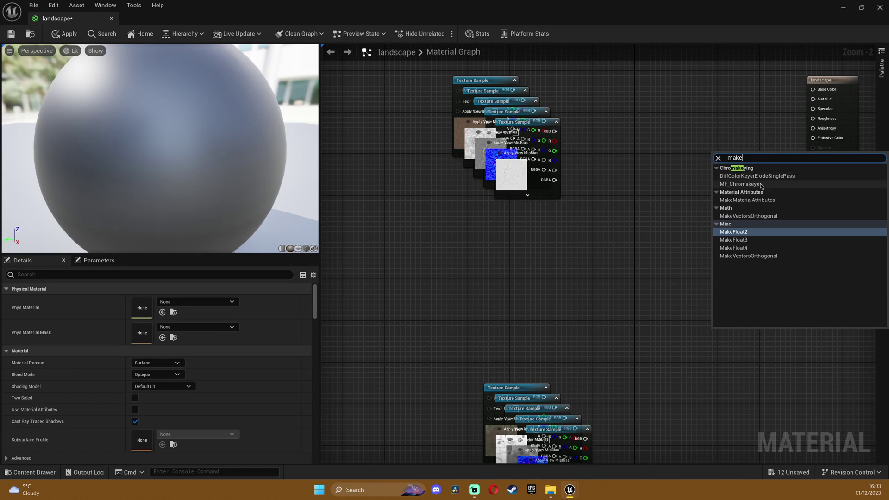
{"action": "left_click", "coordinate": [763, 202]}
{"action": "left_click_drag", "start_coordinate": [762, 283], "coordinate": [702, 189]}
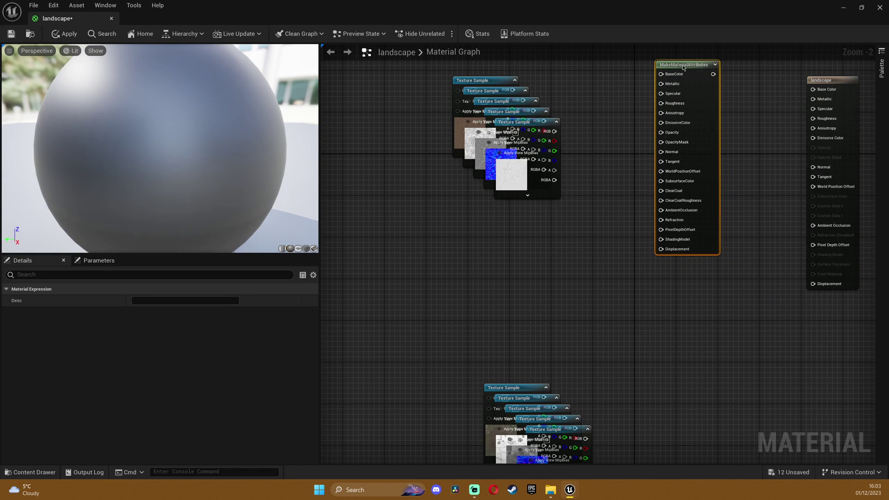
Duplicate the MakeMaterialAttributes node and place the copy directly below the original, beside the lower group of texture samples
{"action": "scroll", "coordinate": [741, 250], "scroll_direction": "down", "scroll_amount": 2}
{"action": "key", "text": "ctrl+d"}
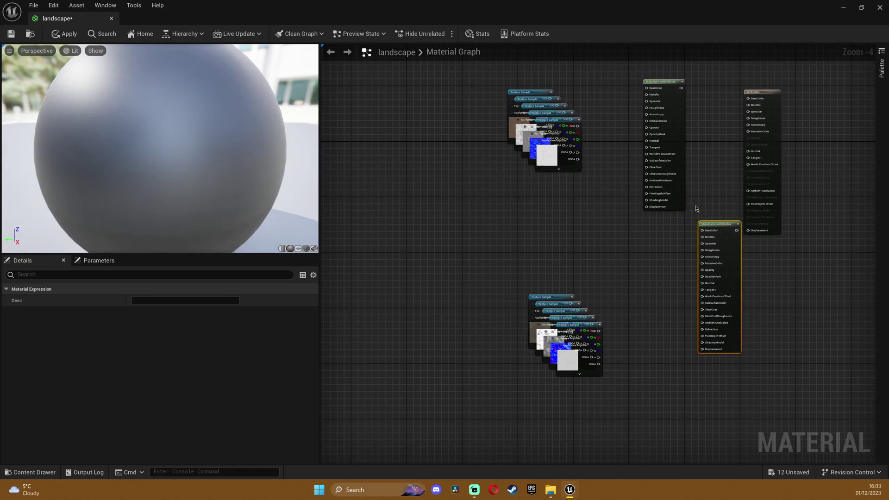
{"action": "left_click_drag", "start_coordinate": [709, 227], "coordinate": [667, 258]}
{"action": "left_click", "coordinate": [722, 191]}
{"action": "left_click", "coordinate": [586, 290]}
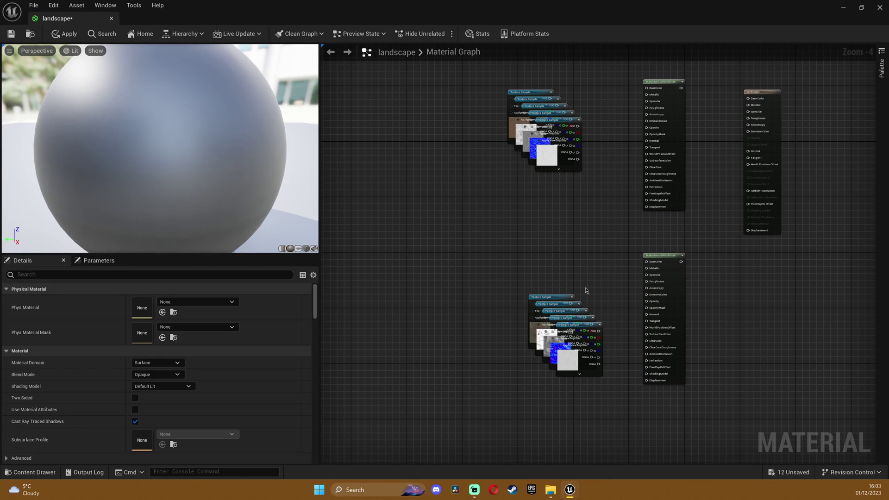
Enable Use Material Attributes for the landscape material
{"action": "right_click_drag", "start_coordinate": [596, 99], "coordinate": [605, 182]}
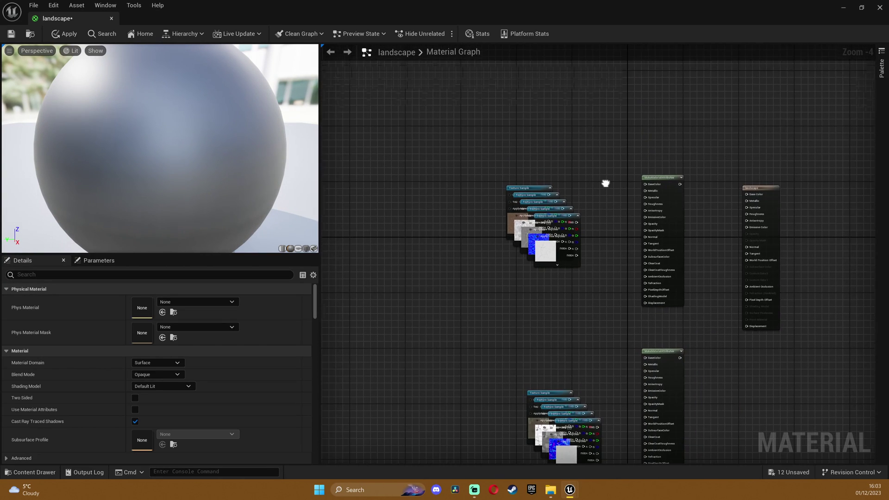
{"action": "left_click", "coordinate": [763, 188]}
{"action": "left_click", "coordinate": [813, 162]}
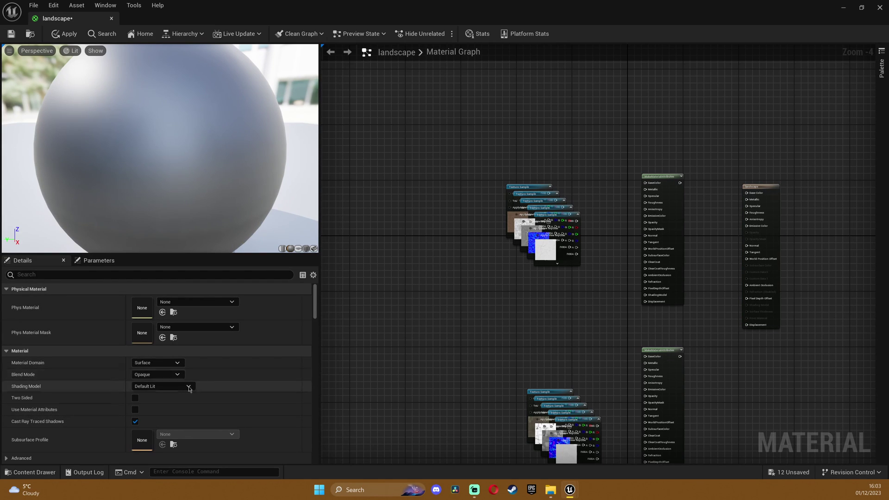
{"action": "left_click", "coordinate": [135, 410]}
Add a LandscapeLayerBlend node between the MakeMaterialAttributes nodes and the landscape material's output node
{"action": "right_click", "coordinate": [733, 290]}
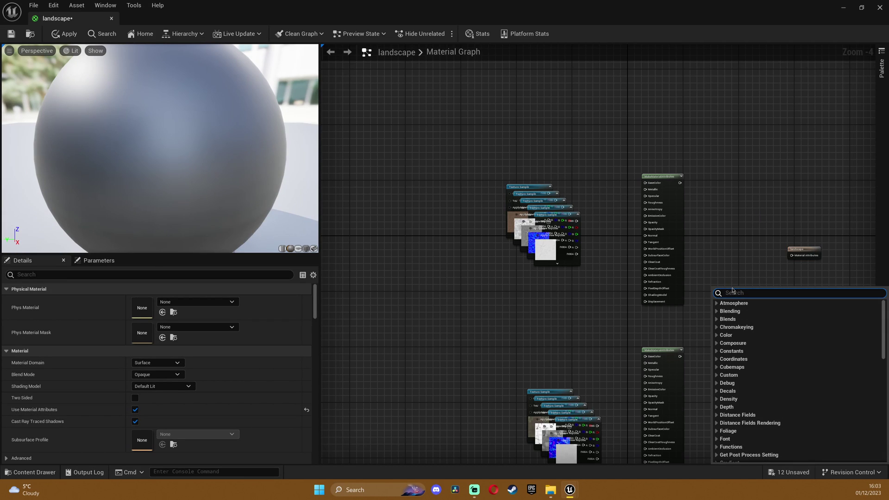
{"action": "type", "text": "layer"}
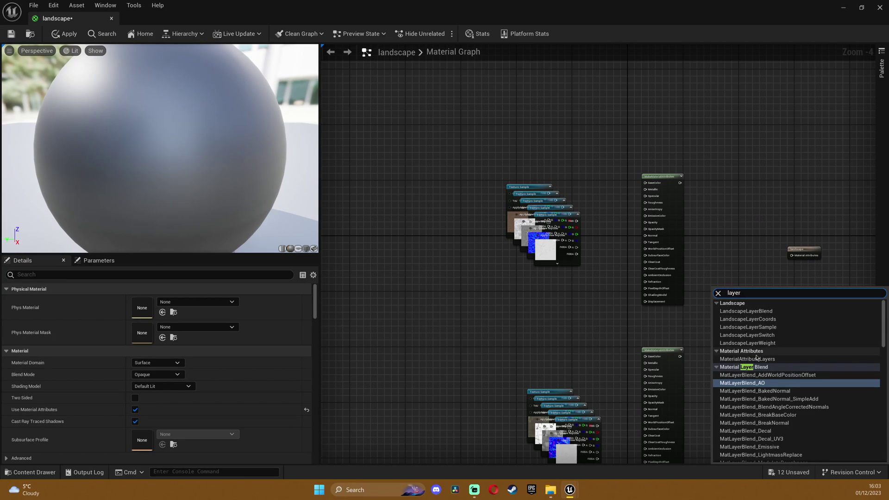
{"action": "left_click", "coordinate": [776, 314]}
{"action": "left_click", "coordinate": [775, 314]}
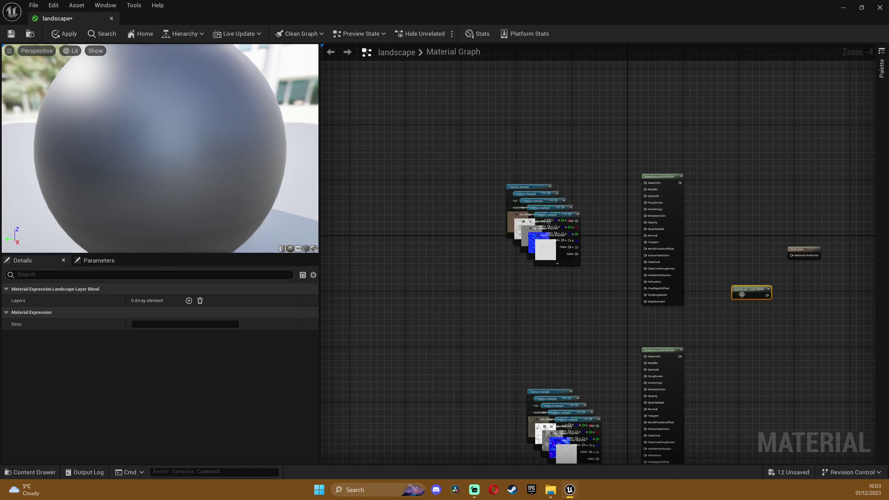
{"action": "scroll", "coordinate": [711, 271], "scroll_direction": "up", "scroll_amount": 2}
{"action": "scroll", "coordinate": [689, 210], "scroll_direction": "down", "scroll_amount": 2}
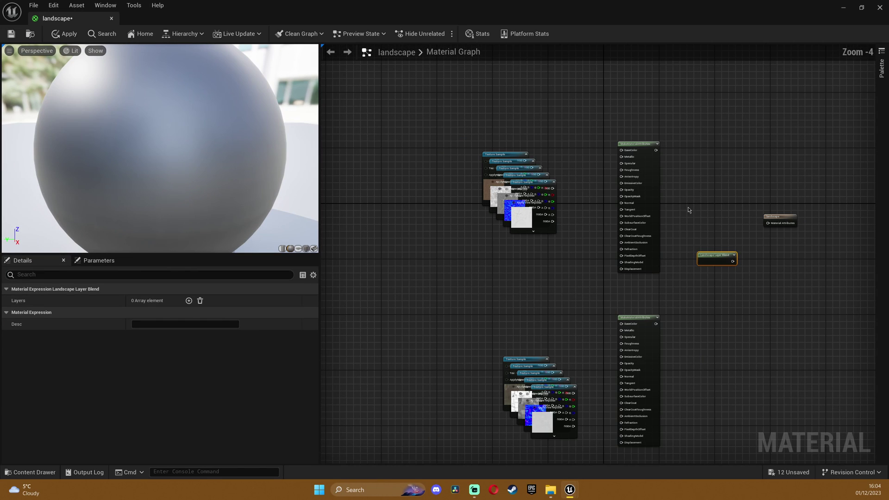
{"action": "right_click_drag", "start_coordinate": [663, 271], "coordinate": [648, 244]}
{"action": "left_click_drag", "start_coordinate": [693, 228], "coordinate": [697, 234]}
{"action": "left_click", "coordinate": [698, 213]}
{"action": "left_click", "coordinate": [695, 234]}
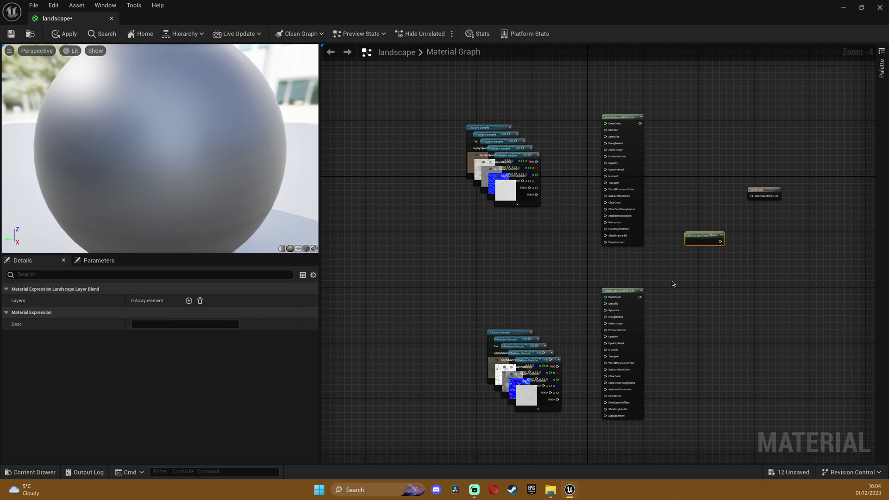
Add two layers to the Landscape Layer Blend node and name the first one rock
{"action": "left_click", "coordinate": [189, 301]}
{"action": "left_click", "coordinate": [188, 301]}
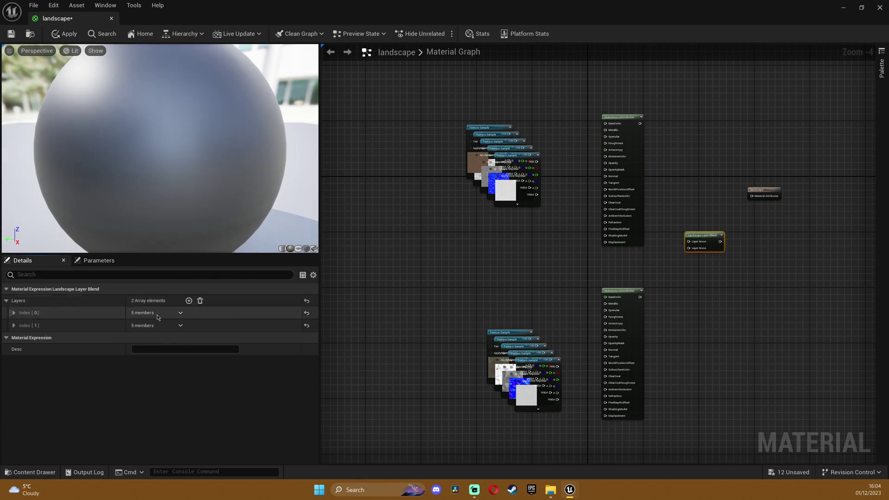
{"action": "left_click", "coordinate": [14, 313]}
{"action": "left_click", "coordinate": [166, 324]}
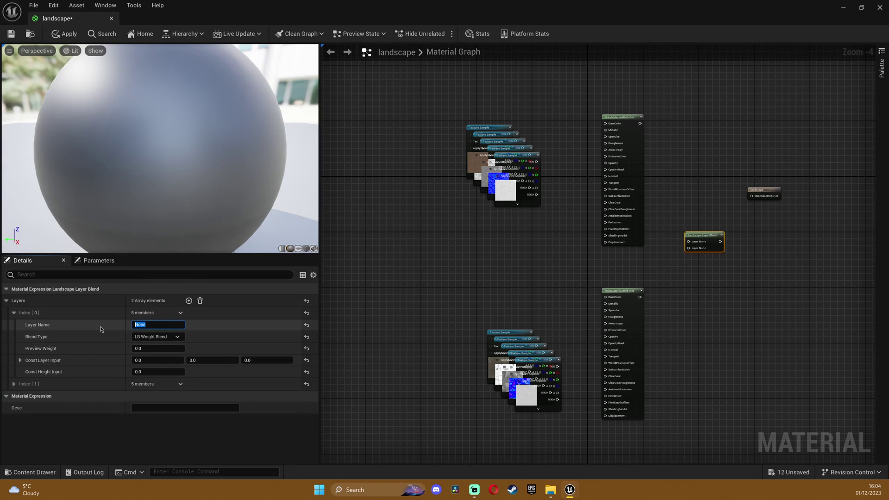
{"action": "type", "text": "rock"}
{"action": "key", "text": "Return"}
Name the second layer of the Landscape Layer Blend node leaves
{"action": "left_click", "coordinate": [14, 384]}
{"action": "left_click", "coordinate": [89, 398]}
{"action": "type", "text": "groun"}
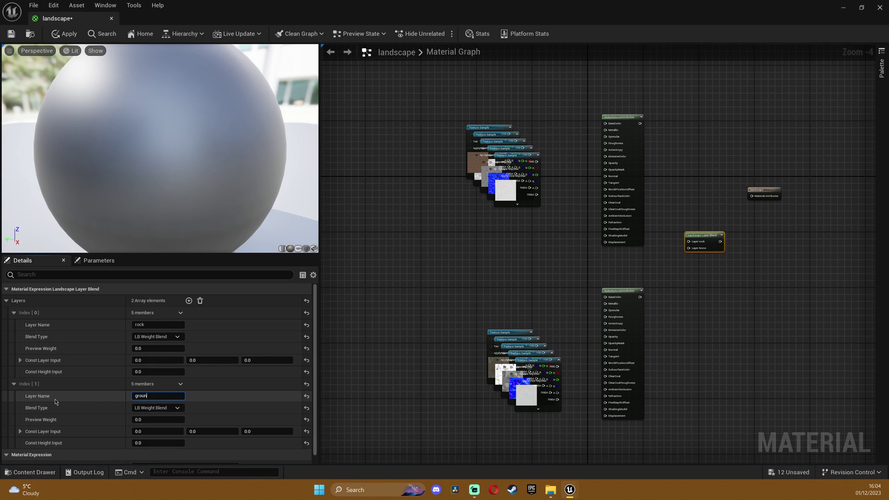
{"action": "key", "text": "BackSpace"}
{"action": "key", "text": "BackSpace"}
{"action": "key", "text": "BackSpace"}
{"action": "key", "text": "BackSpace"}
{"action": "key", "text": "BackSpace"}
{"action": "key", "text": "BackSpace"}
{"action": "type", "text": "leaves"}
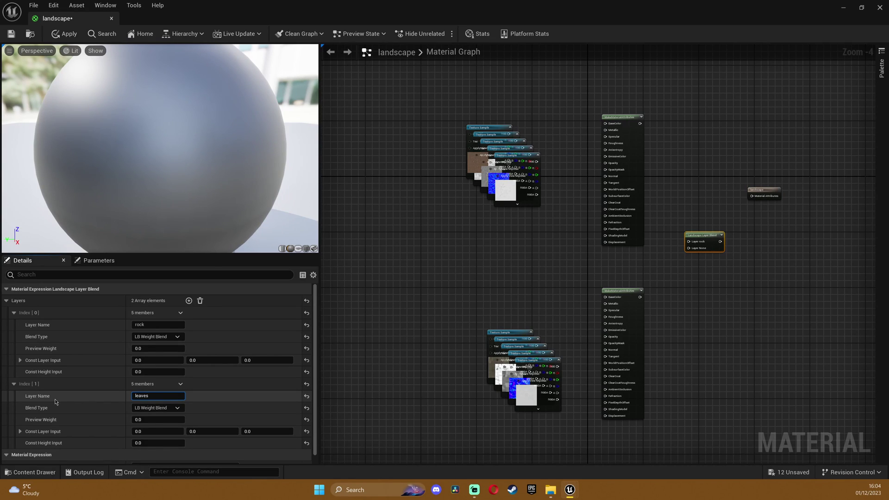
{"action": "left_click", "coordinate": [385, 391]}
Connect the lower MakeMaterialAttributes node to the rock layer and the upper one to the leaves layer of the blend
{"action": "scroll", "coordinate": [678, 263], "scroll_direction": "up", "scroll_amount": 1}
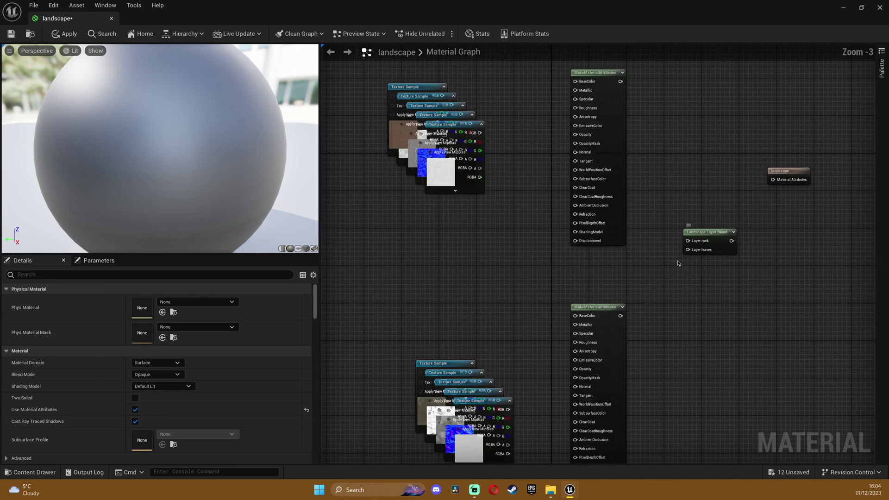
{"action": "scroll", "coordinate": [555, 374], "scroll_direction": "up", "scroll_amount": 2}
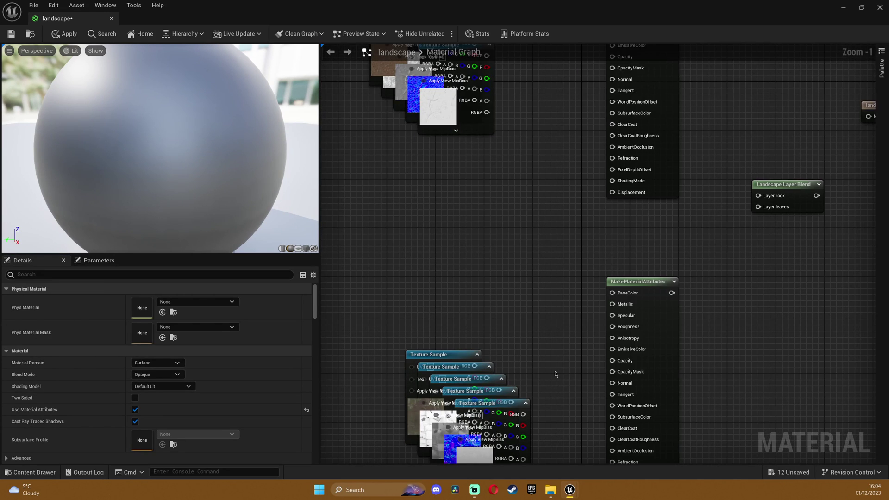
{"action": "left_click_drag", "start_coordinate": [758, 195], "coordinate": [672, 293]}
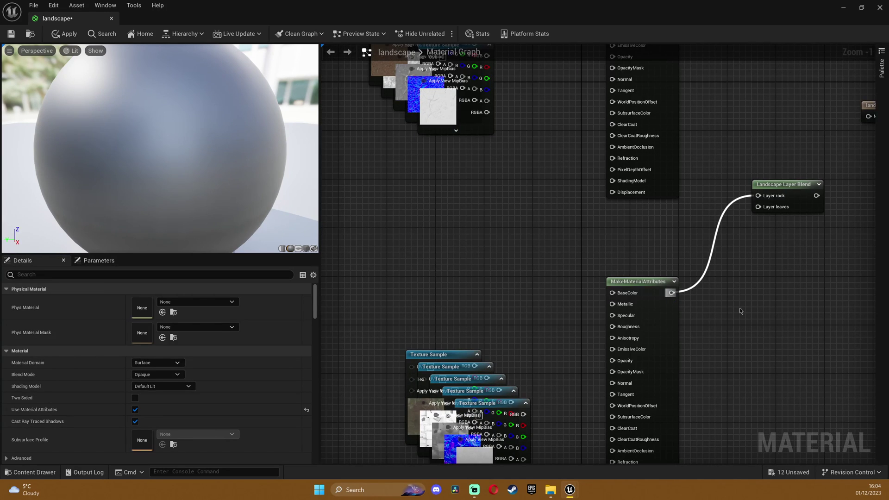
{"action": "scroll", "coordinate": [740, 311], "scroll_direction": "down", "scroll_amount": 2}
{"action": "left_click_drag", "start_coordinate": [753, 232], "coordinate": [686, 64]}
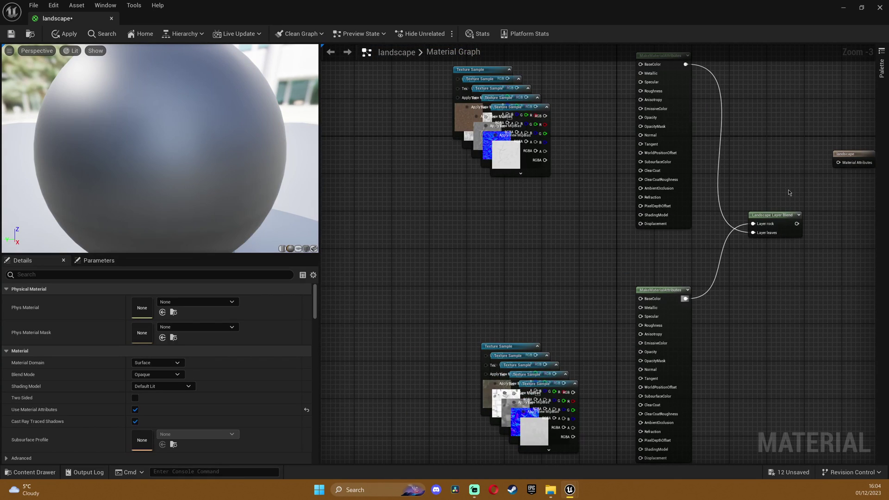
Connect the Landscape Layer Blend output to the landscape node's Material Attributes input, with the landscape node aligned beside the blend
{"action": "right_click_drag", "start_coordinate": [790, 193], "coordinate": [695, 271]}
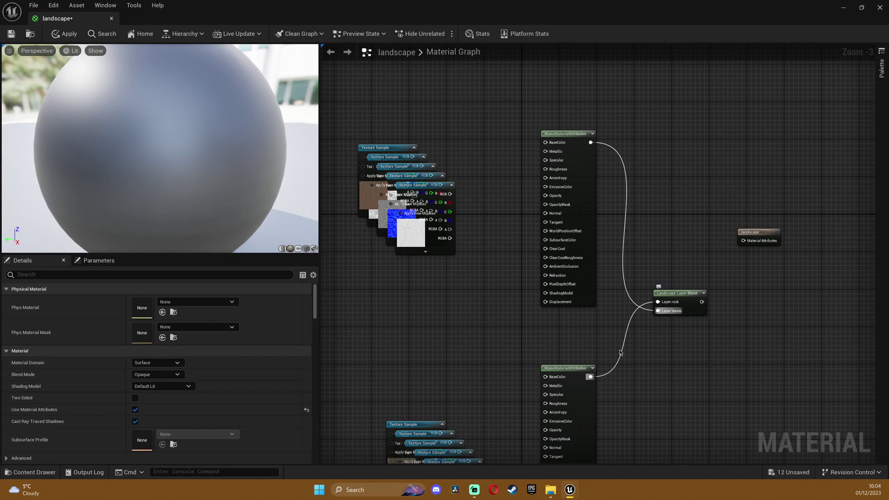
{"action": "left_click_drag", "start_coordinate": [703, 302], "coordinate": [751, 295]}
{"action": "left_click", "coordinate": [739, 258]}
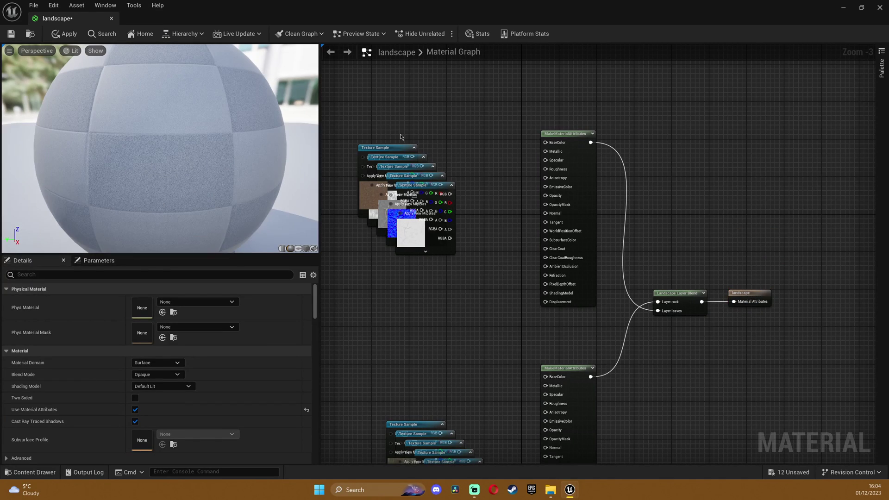
Move the brown albedo texture sample out of the upper stack toward the upper MakeMaterialAttributes node
{"action": "scroll", "coordinate": [401, 137], "scroll_direction": "up", "scroll_amount": 2}
{"action": "right_click_drag", "start_coordinate": [408, 148], "coordinate": [517, 240]}
{"action": "left_click_drag", "start_coordinate": [514, 240], "coordinate": [695, 233]}
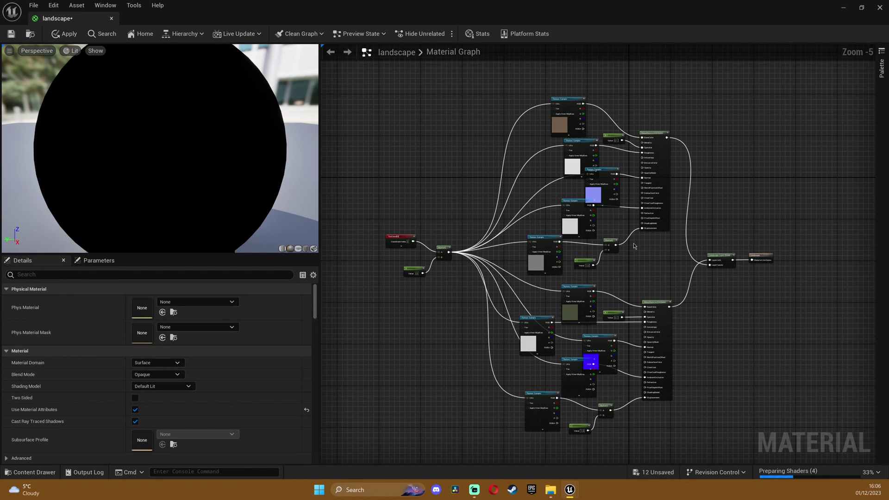
Set the Sampler Source of all texture samples in the upper and lower groups to Shared: Wrap
{"action": "scroll", "coordinate": [414, 270], "scroll_direction": "up", "scroll_amount": 1}
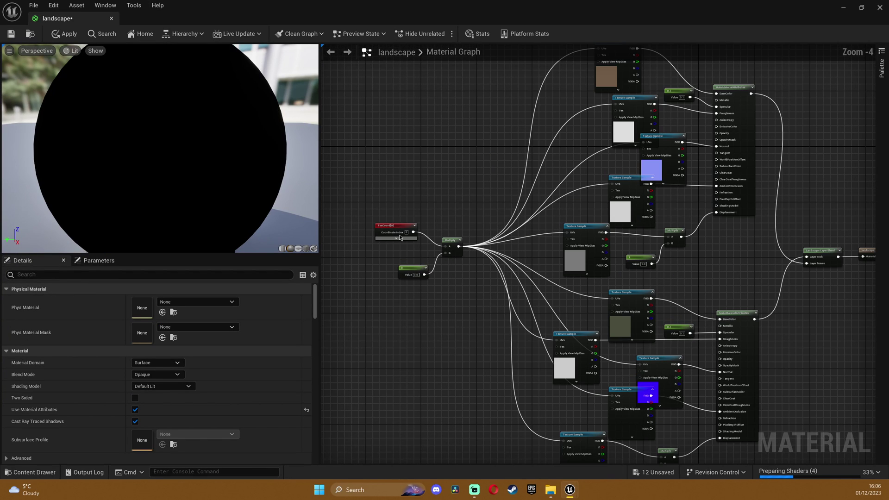
{"action": "left_click_drag", "start_coordinate": [401, 238], "coordinate": [409, 239]}
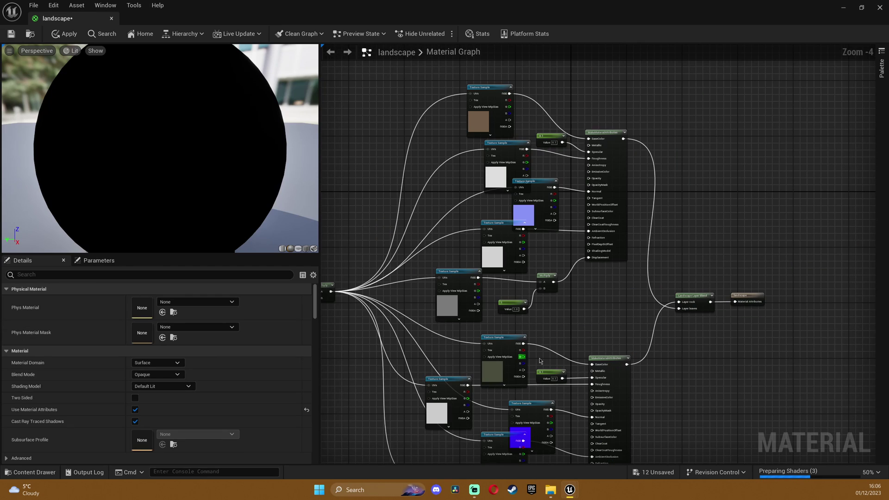
{"action": "right_click_drag", "start_coordinate": [538, 359], "coordinate": [672, 266]}
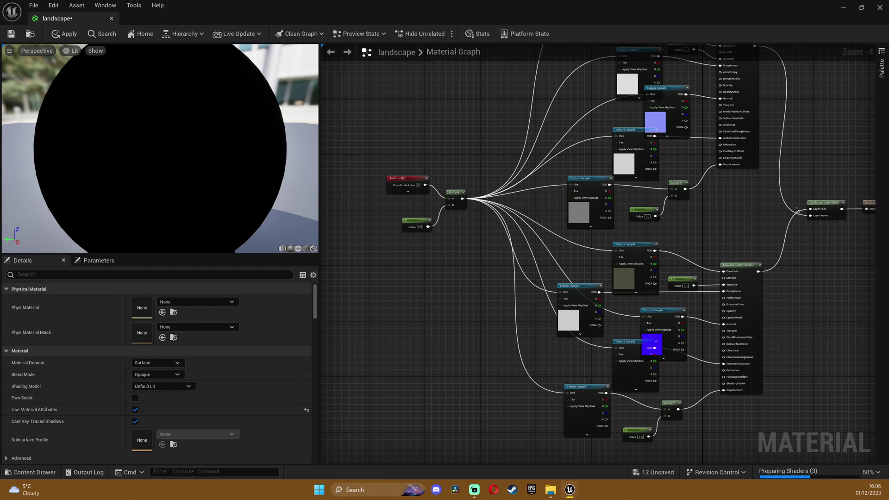
{"action": "right_click_drag", "start_coordinate": [784, 309], "coordinate": [680, 270]}
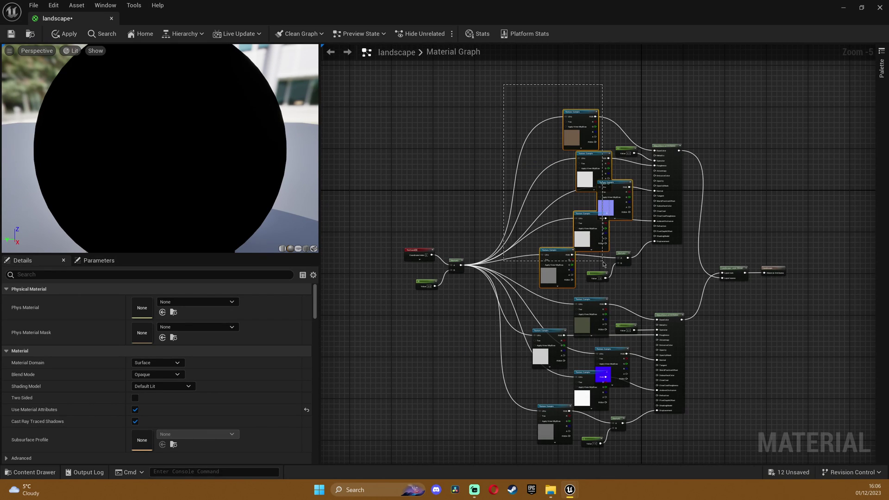
{"action": "left_click_drag", "start_coordinate": [604, 265], "coordinate": [602, 264]}
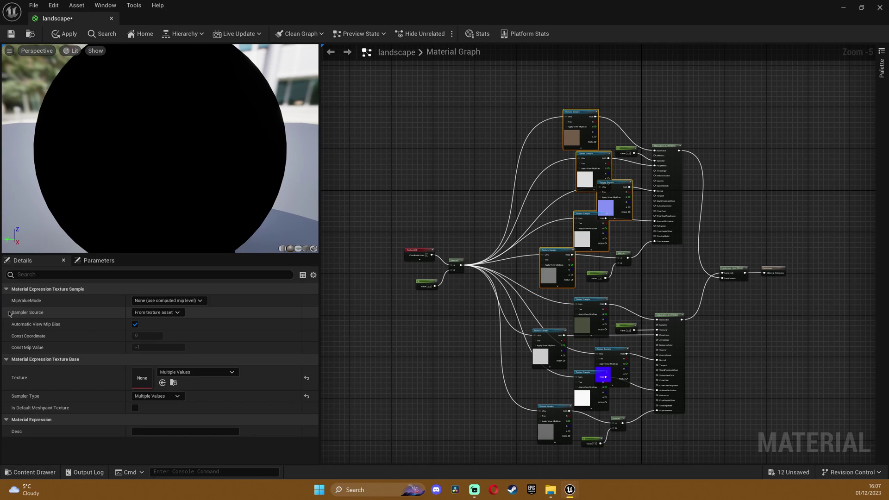
{"action": "left_click", "coordinate": [156, 313]}
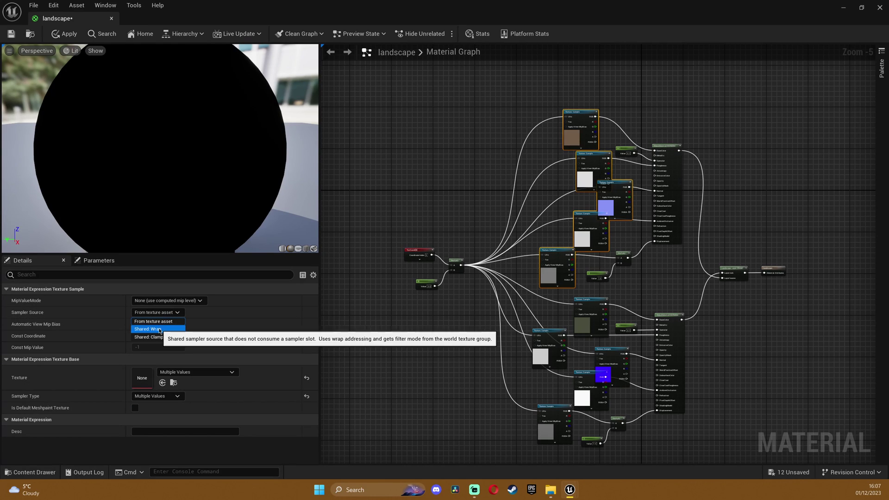
{"action": "left_click", "coordinate": [159, 329]}
{"action": "left_click_drag", "start_coordinate": [527, 297], "coordinate": [600, 429]}
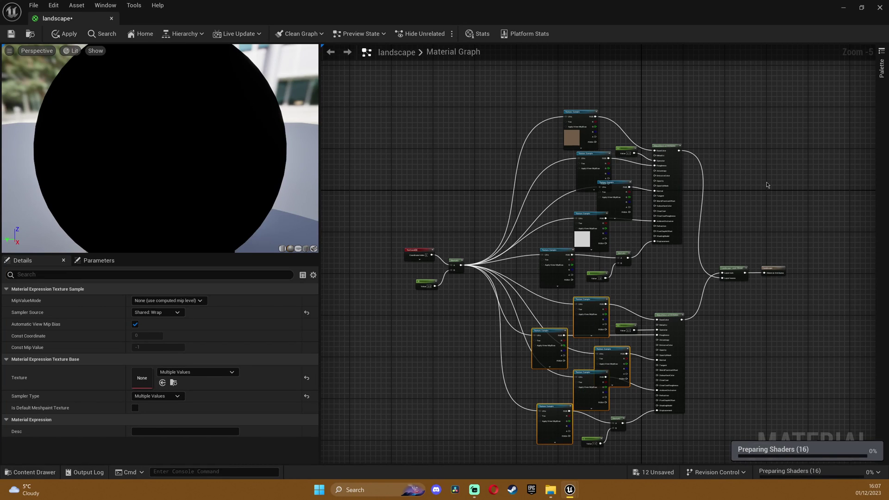
Apply the changes to the landscape material and close its editor
{"action": "left_click", "coordinate": [767, 185]}
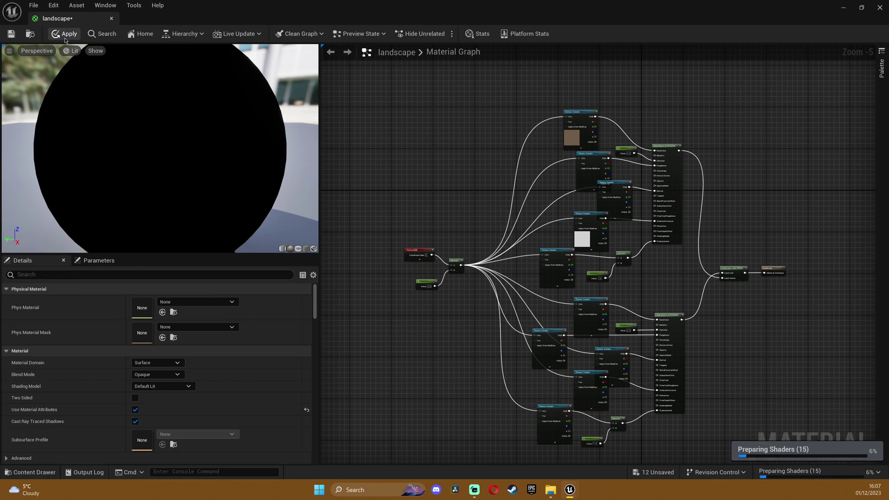
{"action": "left_click", "coordinate": [65, 33]}
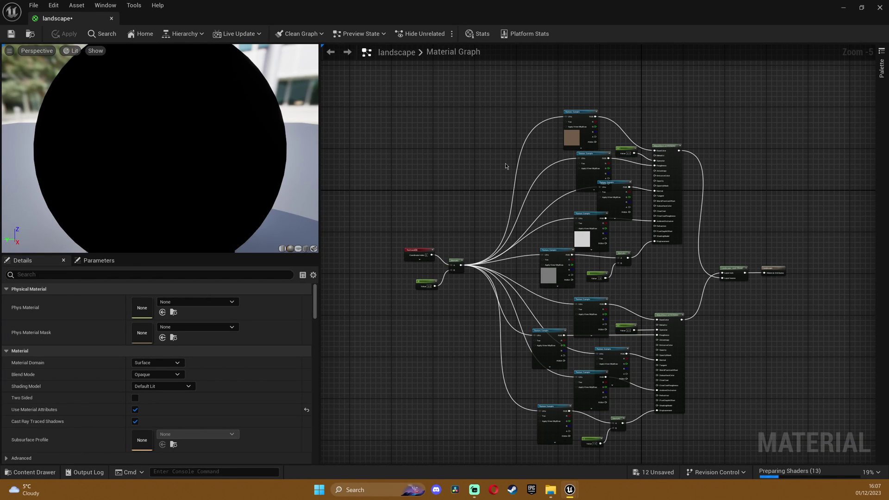
{"action": "left_click", "coordinate": [878, 9]}
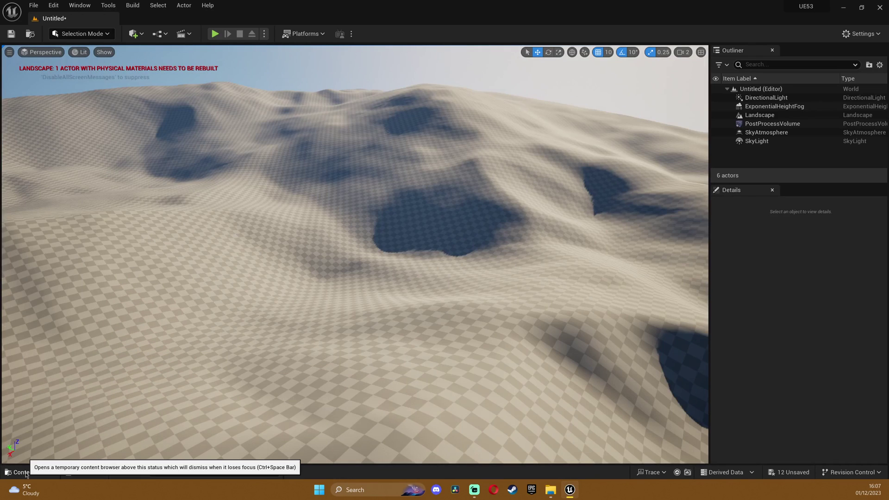
Create a material instance from the landscape material in the landscape folder, keeping the default name
{"action": "left_click", "coordinate": [30, 472]}
{"action": "left_click", "coordinate": [178, 366]}
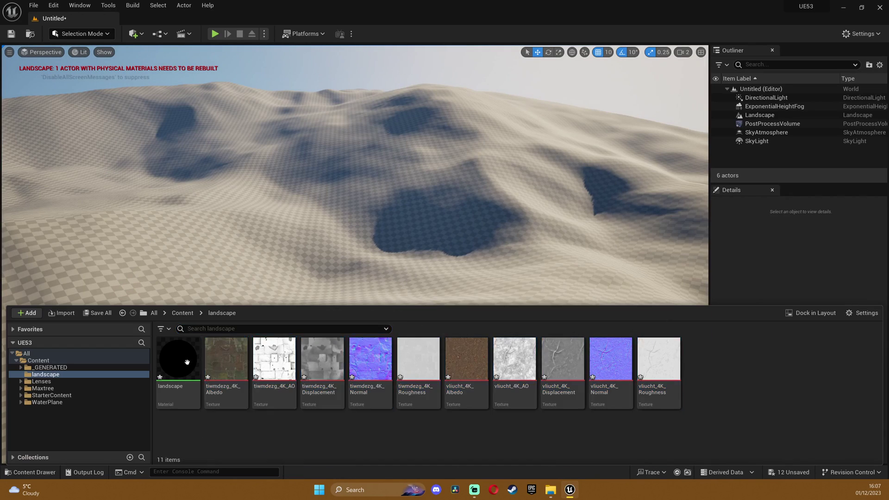
{"action": "right_click", "coordinate": [187, 359]}
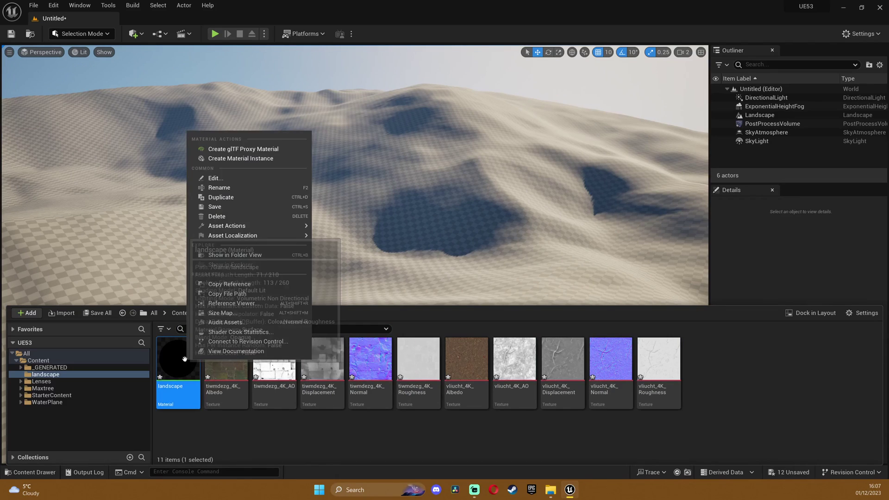
{"action": "left_click", "coordinate": [238, 161]}
{"action": "key", "text": "Return"}
Assign the landscape_Inst material instance as the Landscape Material of the Landscape actor
{"action": "left_click", "coordinate": [627, 181]}
{"action": "scroll", "coordinate": [787, 366], "scroll_direction": "down", "scroll_amount": 10}
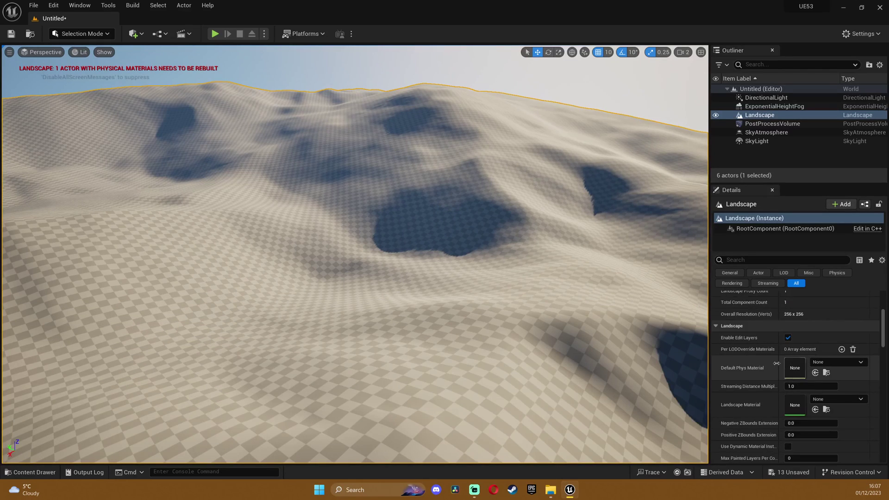
{"action": "left_click_drag", "start_coordinate": [776, 251], "coordinate": [774, 236]}
{"action": "left_click", "coordinate": [30, 473]}
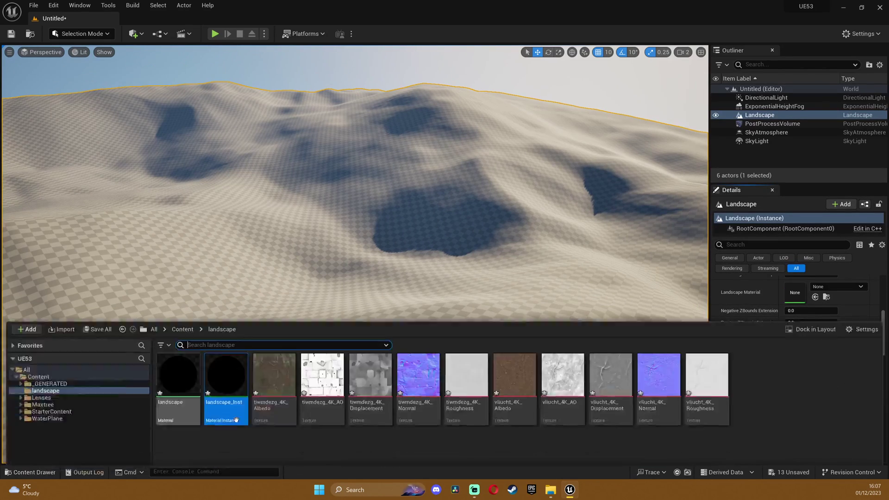
{"action": "left_click_drag", "start_coordinate": [222, 359], "coordinate": [813, 302]}
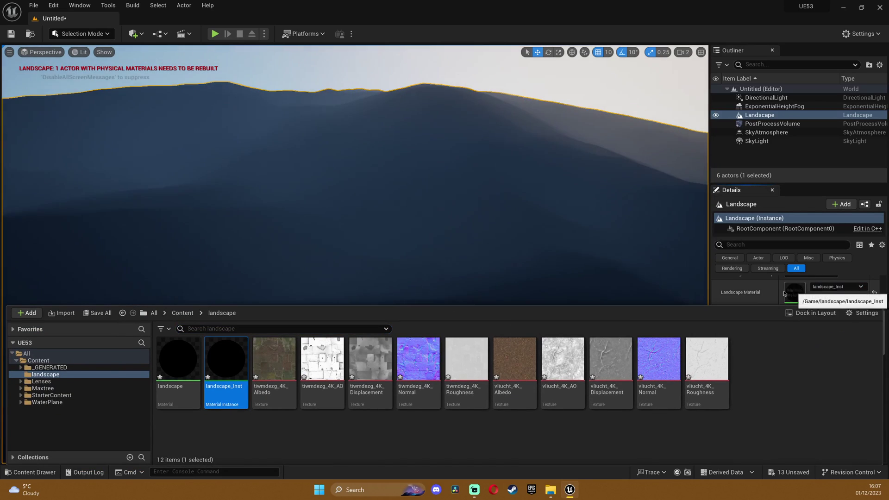
Deselect the landscape, switch to Landscape mode and open its Paint tools
{"action": "key", "text": "Escape"}
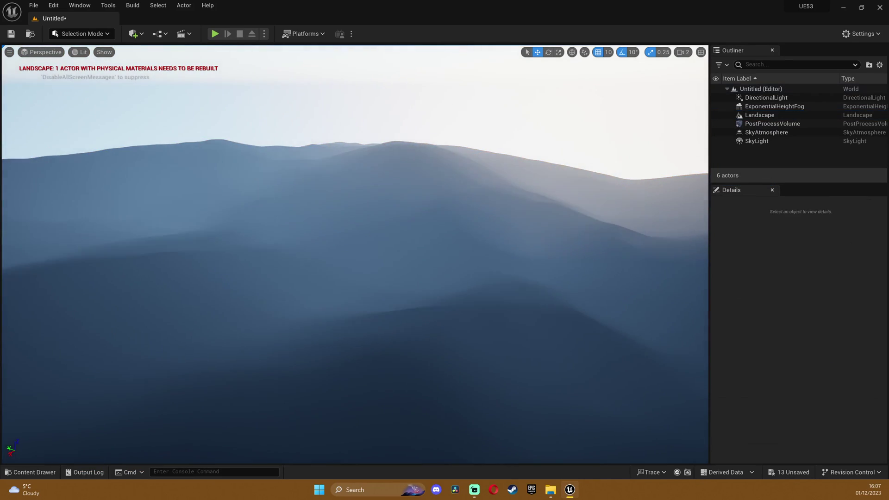
{"action": "right_click_drag", "start_coordinate": [355, 254], "coordinate": [306, 241]}
{"action": "left_click", "coordinate": [74, 33]}
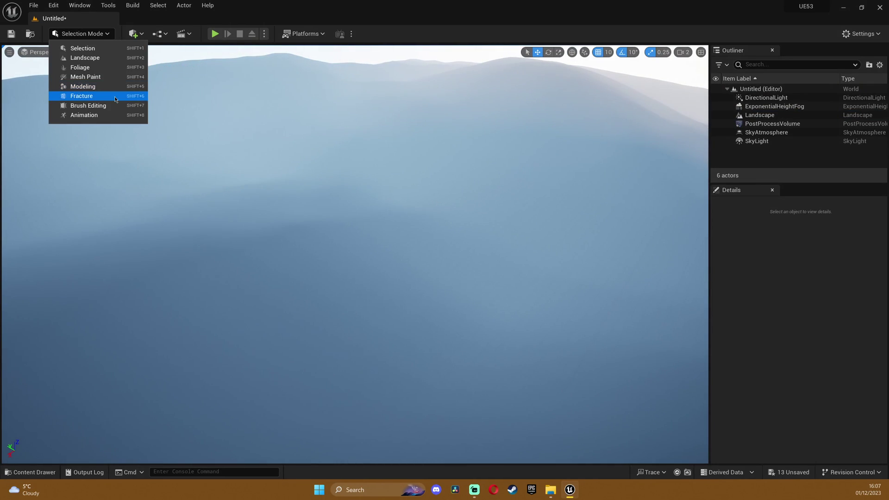
{"action": "left_click", "coordinate": [112, 62]}
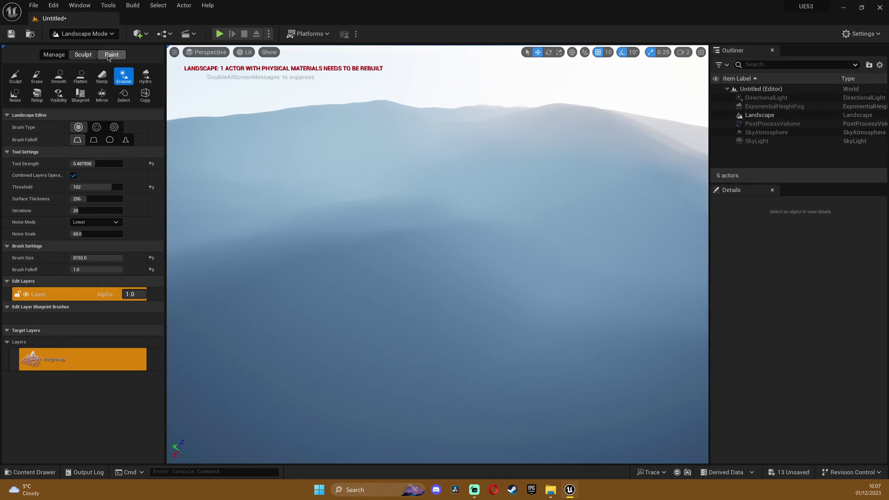
{"action": "left_click", "coordinate": [107, 55]}
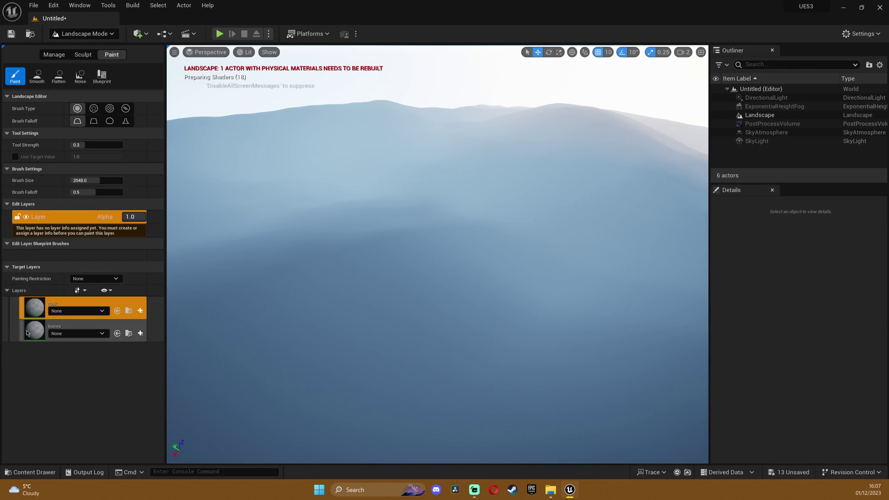
Create a Weight-Blended Layer (normal) info for the rock layer, saved as rock_LayerInfo in the Untitled_sharedassets folder
{"action": "left_click", "coordinate": [140, 312]}
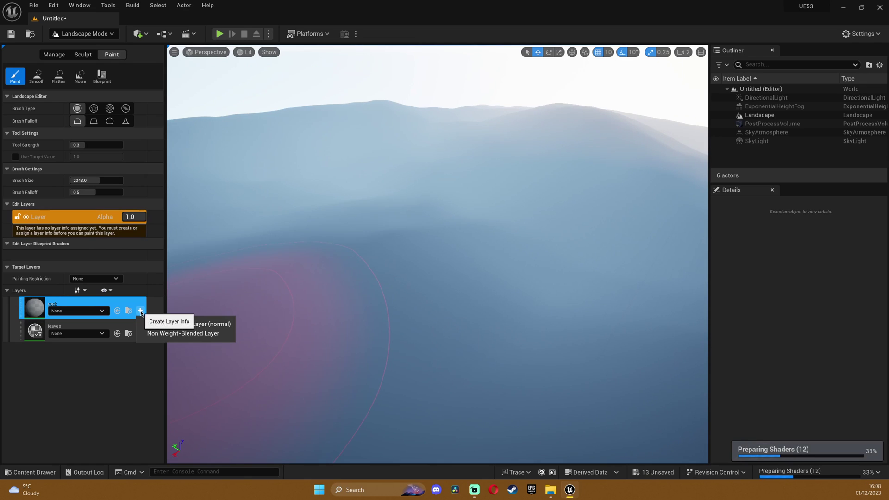
{"action": "left_click", "coordinate": [224, 324]}
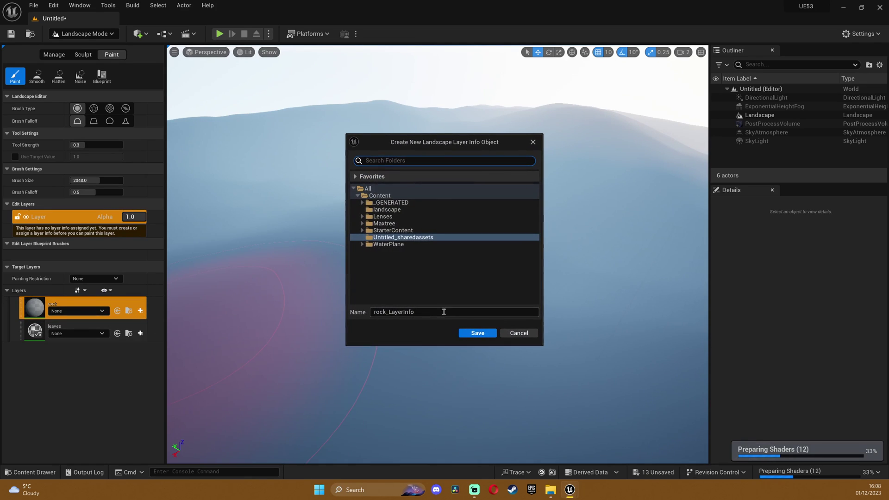
{"action": "left_click", "coordinate": [477, 334]}
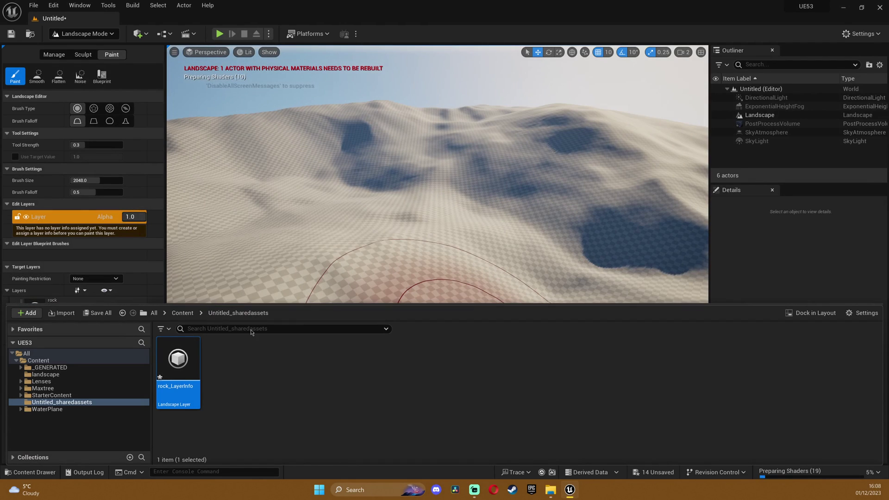
{"action": "left_click", "coordinate": [553, 222]}
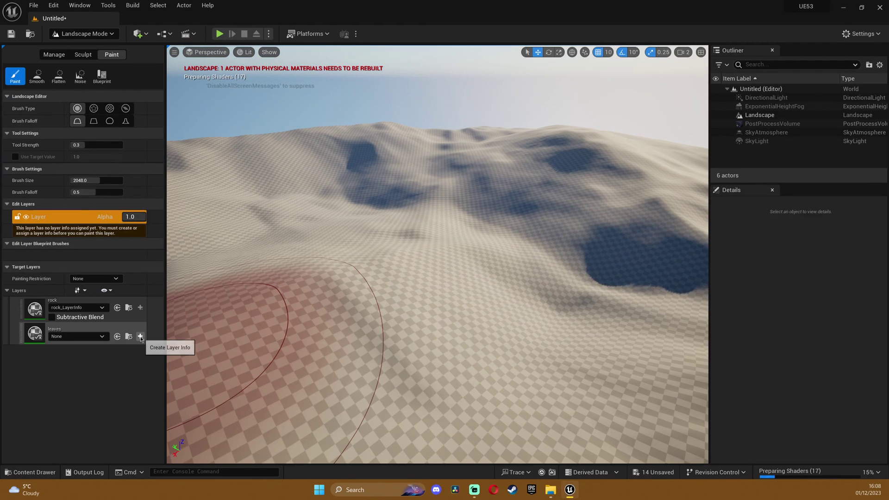
Create a Weight-Blended Layer (normal) info for the leaves layer, saved as leaves_LayerInfo in the Untitled_sharedassets folder
{"action": "left_click", "coordinate": [140, 337]}
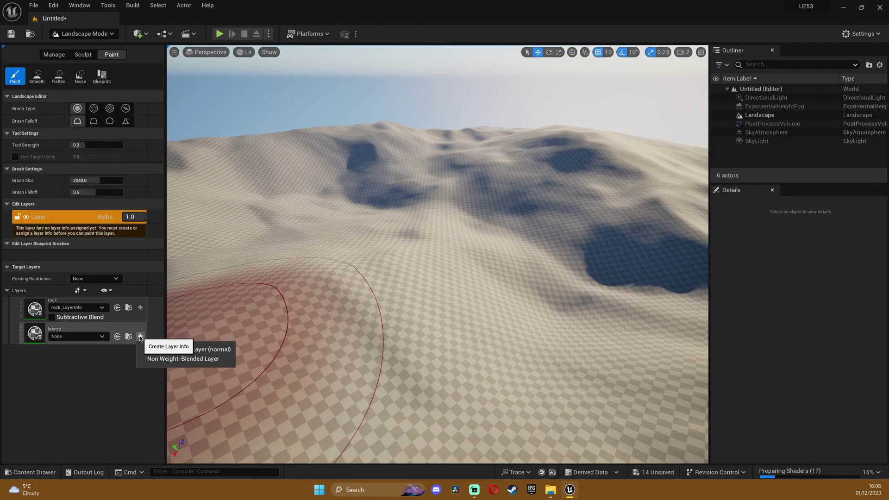
{"action": "left_click", "coordinate": [186, 349]}
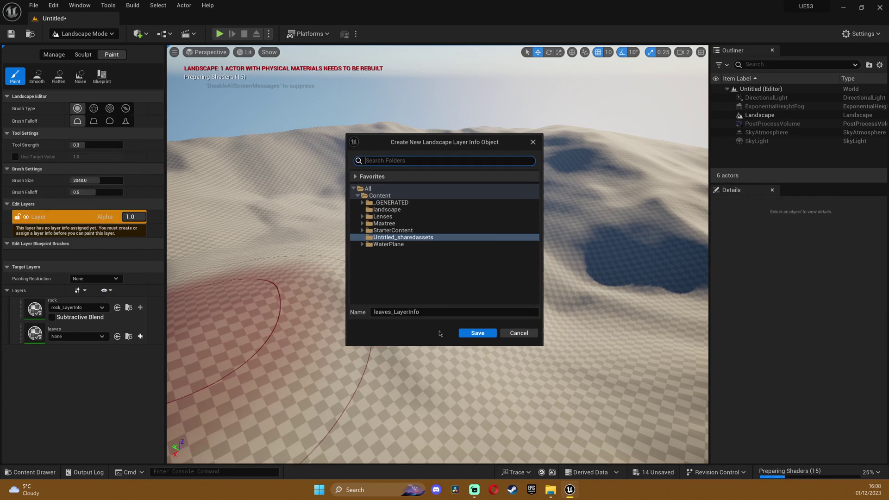
{"action": "left_click", "coordinate": [478, 334]}
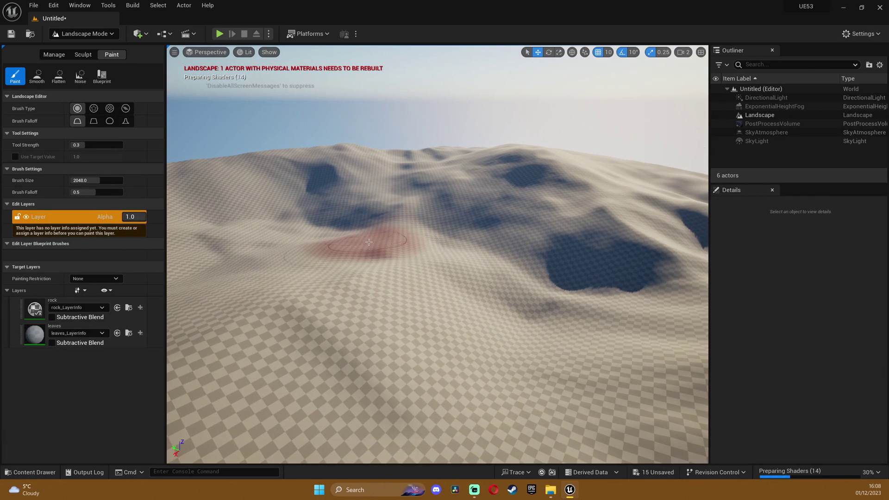
Return to Selection mode, then enable Nanite on the Landscape actor and rebuild its Nanite data
{"action": "mouse_move", "coordinate": [455, 238]}
{"action": "right_mouse_down"}
{"action": "mouse_move", "coordinate": [403, 238]}
{"action": "mouse_move", "coordinate": [528, 236]}
{"action": "right_mouse_up"}
{"action": "mouse_move", "coordinate": [319, 246]}
{"action": "right_mouse_down"}
{"action": "mouse_move", "coordinate": [310, 246]}
{"action": "mouse_move", "coordinate": [447, 239]}
{"action": "right_mouse_up"}
{"action": "mouse_move", "coordinate": [367, 254]}
{"action": "right_mouse_down"}
{"action": "mouse_move", "coordinate": [363, 260]}
{"action": "mouse_move", "coordinate": [436, 206]}
{"action": "right_mouse_up"}
{"action": "left_click", "coordinate": [84, 35]}
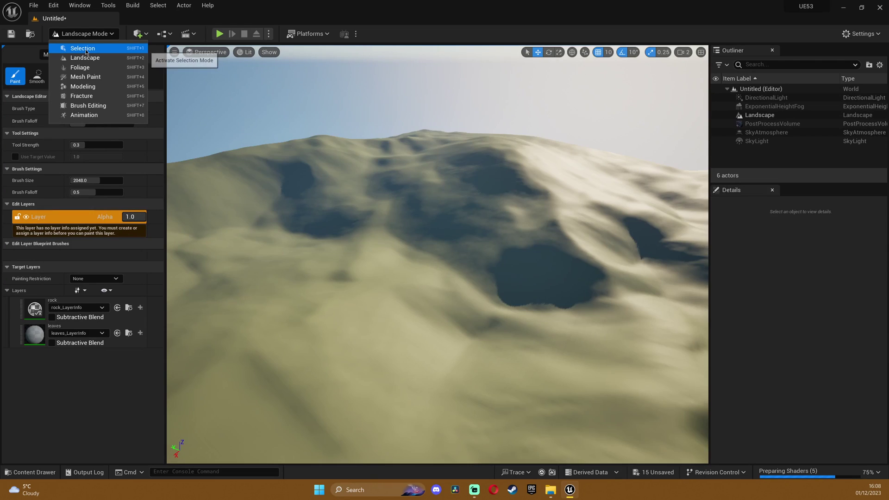
{"action": "left_click", "coordinate": [85, 49]}
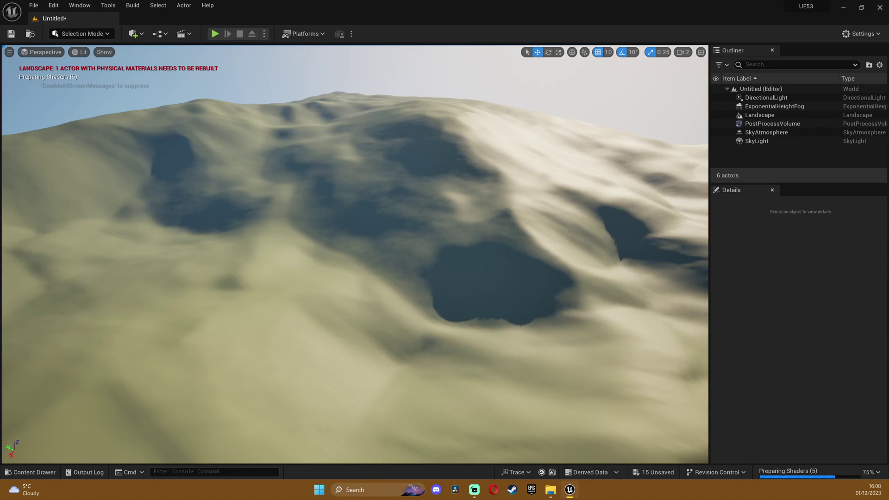
{"action": "left_click", "coordinate": [355, 254]}
{"action": "right_click_drag", "start_coordinate": [355, 255], "coordinate": [435, 288]}
{"action": "scroll", "coordinate": [792, 410], "scroll_direction": "down", "scroll_amount": 3}
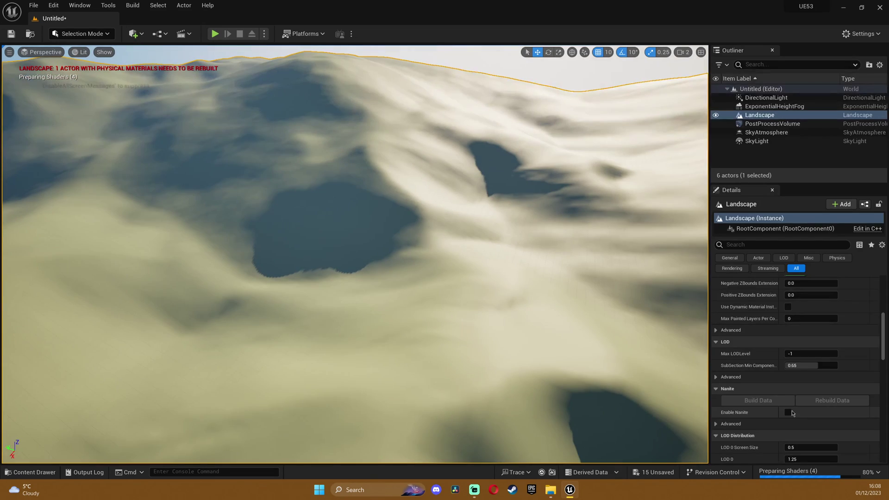
{"action": "left_click", "coordinate": [789, 398]}
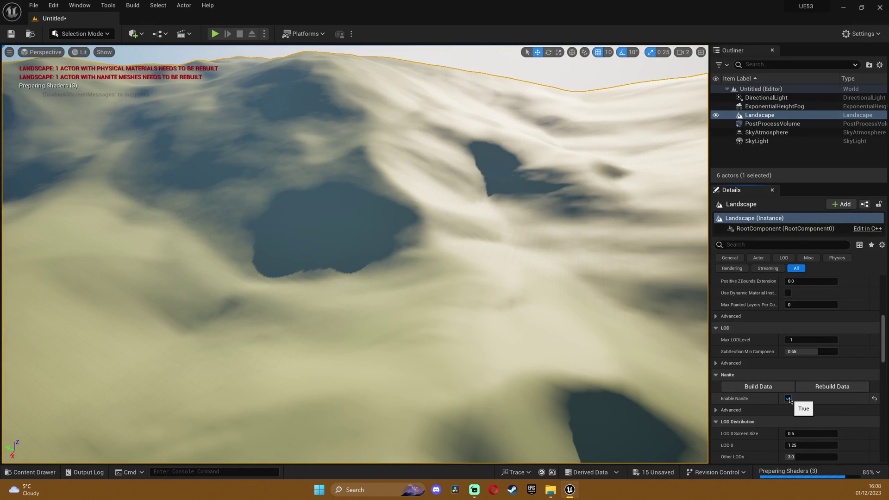
{"action": "left_click", "coordinate": [840, 389]}
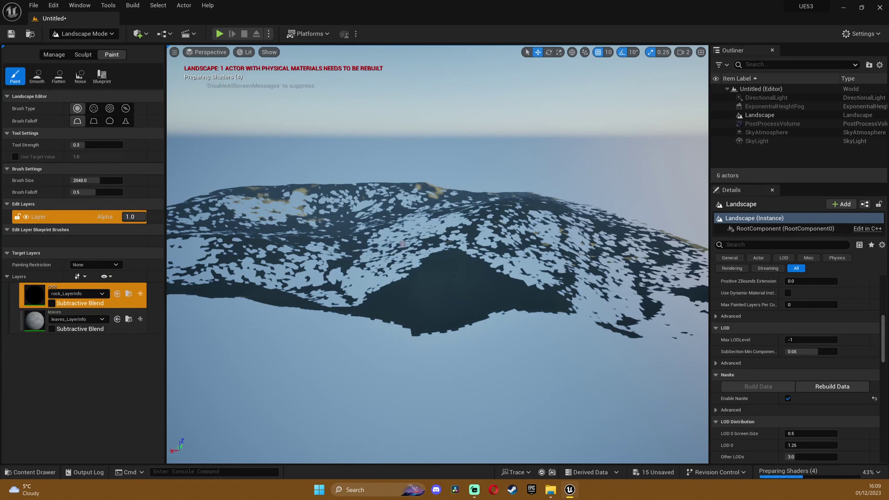
Open the landscape_Inst material instance from the landscape folder and float its editor window over the level viewport
{"action": "right_click_drag", "start_coordinate": [438, 254], "coordinate": [510, 301]}
{"action": "right_click_drag", "start_coordinate": [437, 254], "coordinate": [352, 194]}
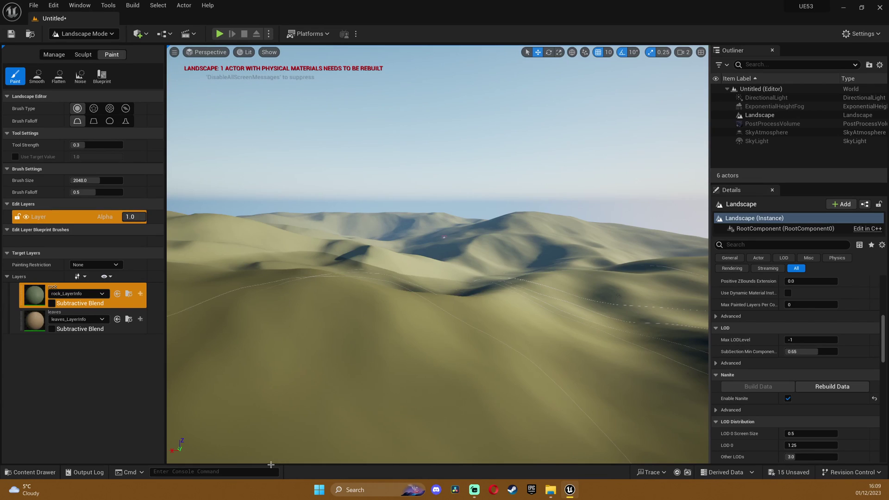
{"action": "key", "text": "ctrl+space"}
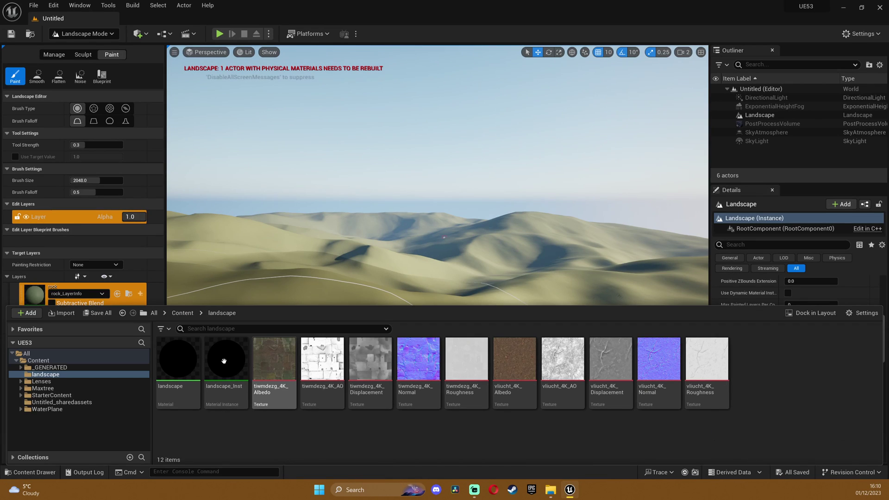
{"action": "double_click", "coordinate": [224, 361]}
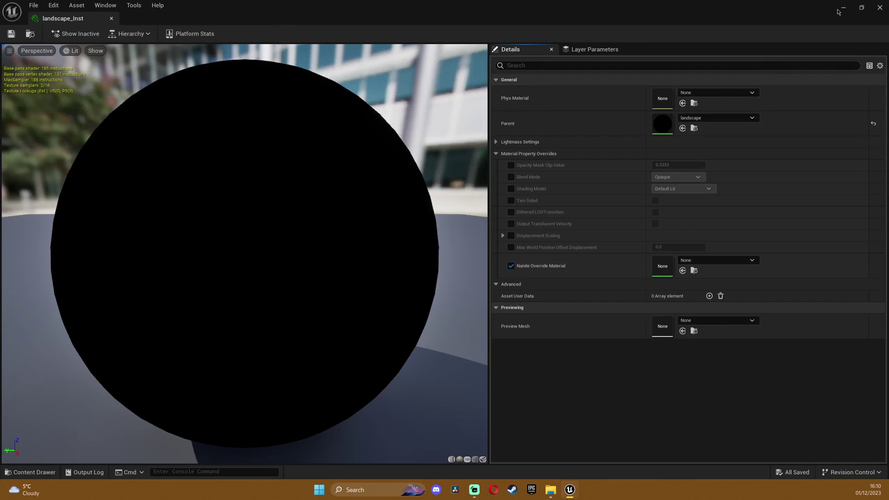
{"action": "left_click_drag", "start_coordinate": [839, 11], "coordinate": [731, 77]}
Set the constant feeding the B input of the displacement Multiply node in the landscape material to 1
{"action": "left_click", "coordinate": [794, 166]}
{"action": "type", "text": "1"}
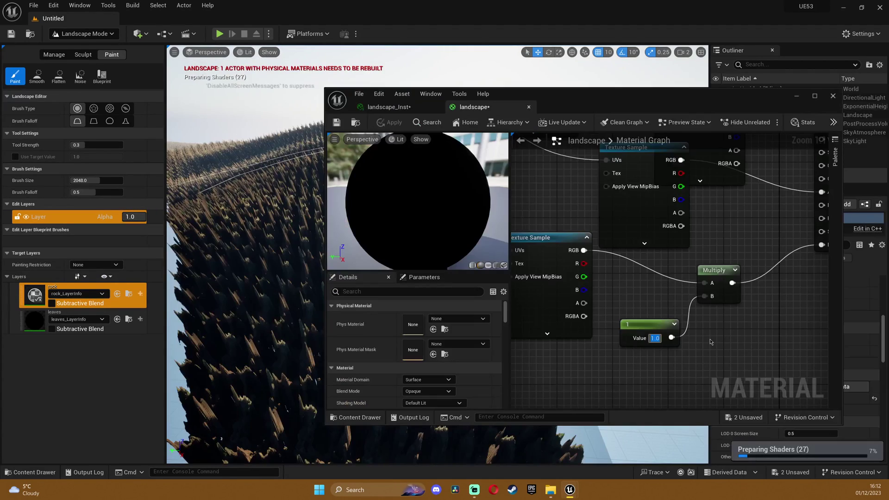
{"action": "right_click", "coordinate": [778, 346]}
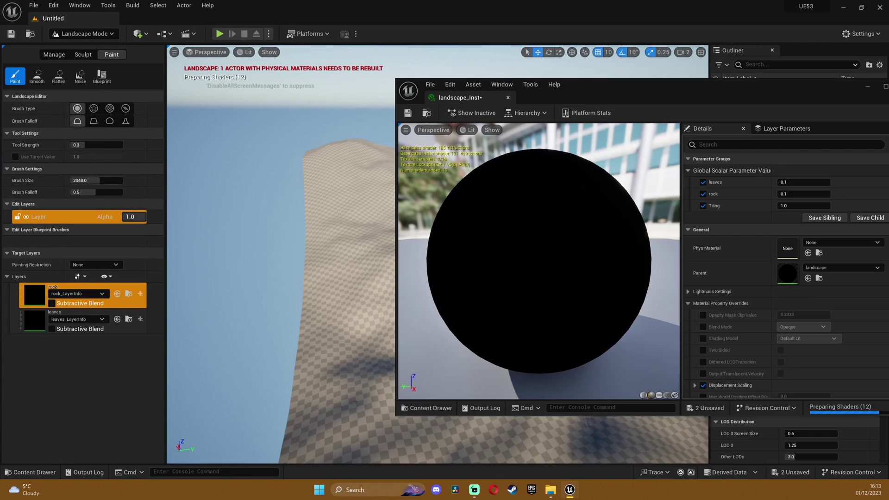